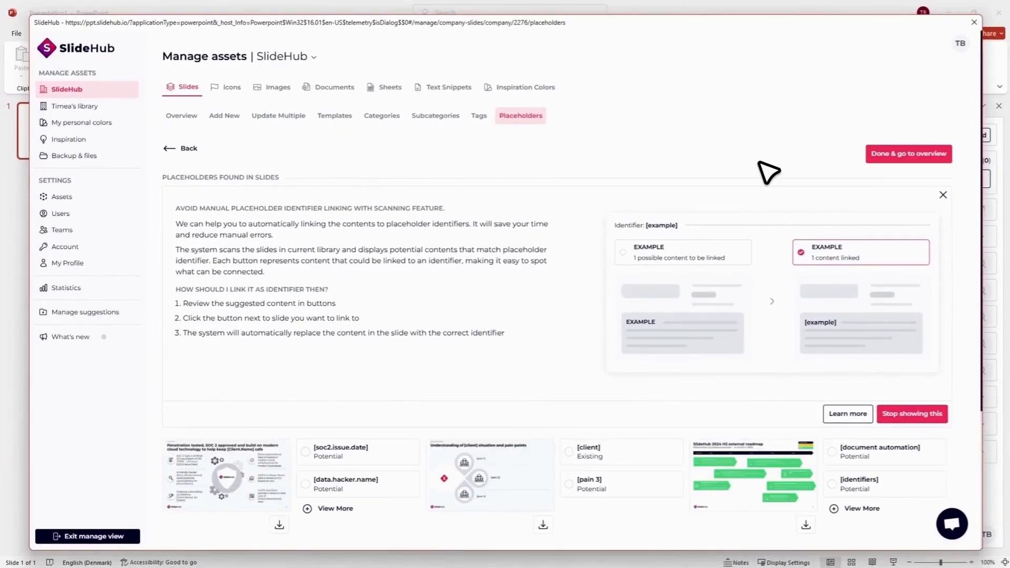
Step: Link the existing [client] placeholder on the client situation and pain-points slide and start creating an identifier for [pain 3]
scroll(768, 172, "down", 3)
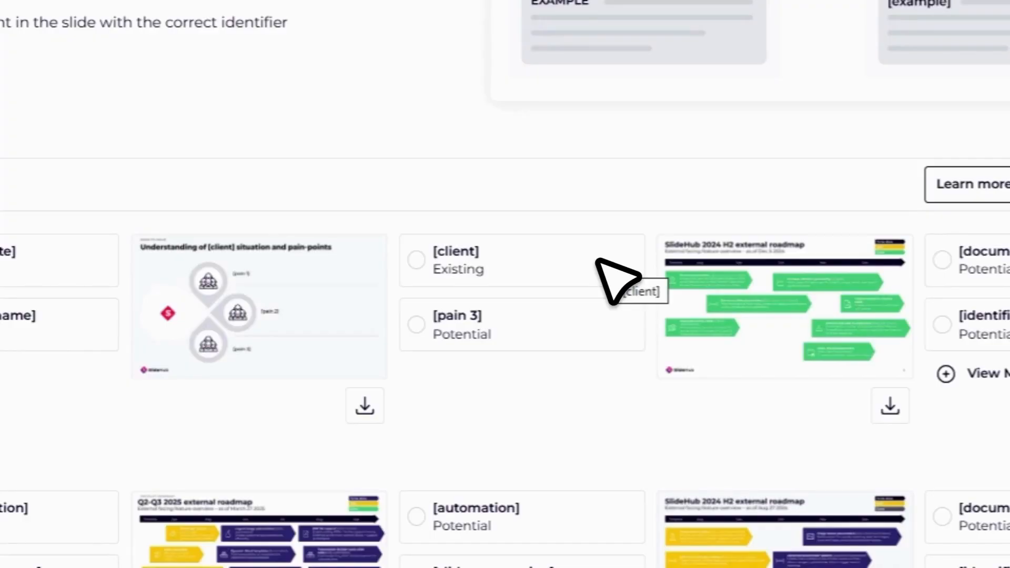
left_click(578, 263)
left_click(463, 364)
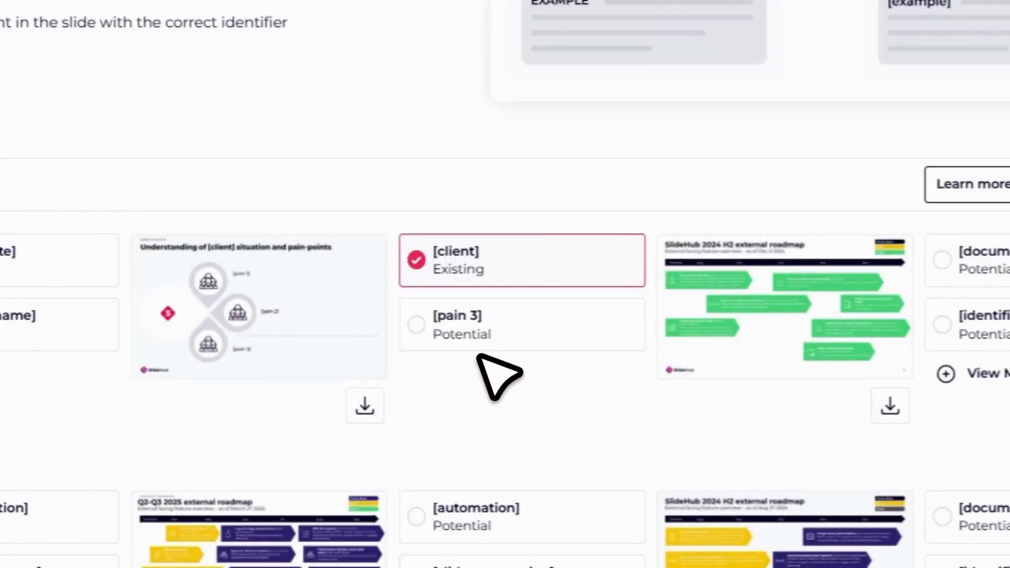
left_click(509, 343)
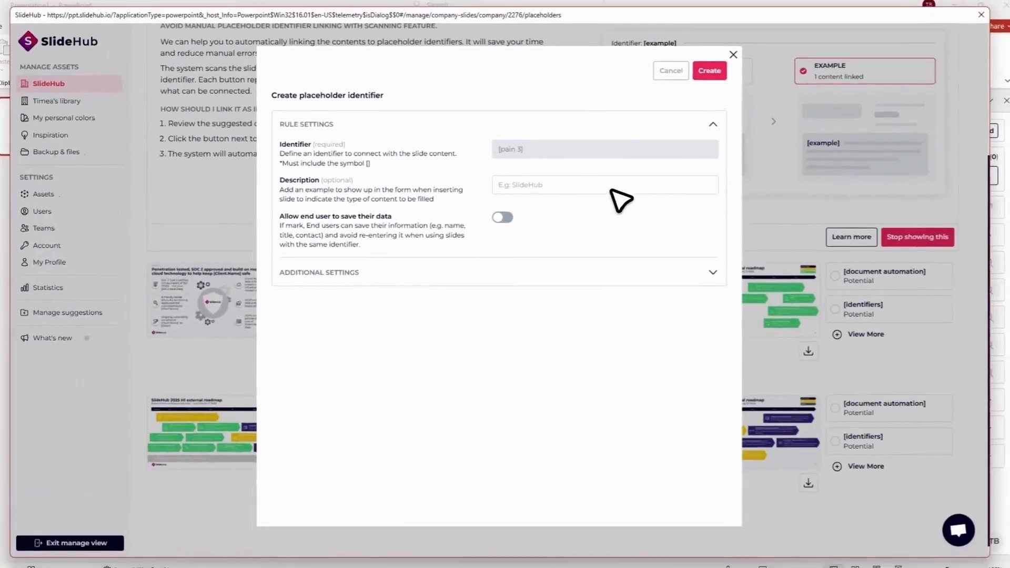
left_click(704, 0)
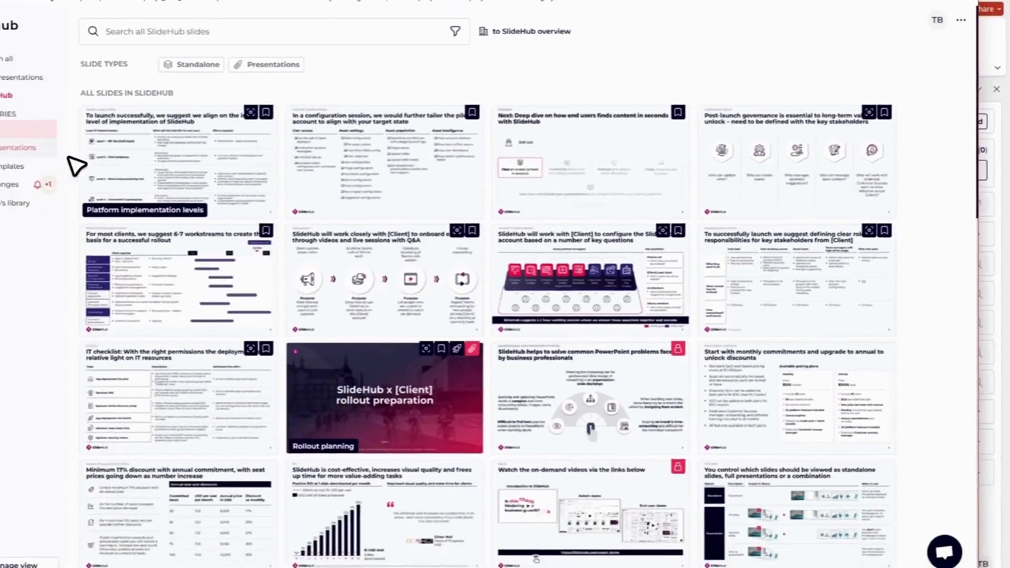
Step: Start Fill & Open for the "SlideHub Asset Platform Introduction for [client]" presentation and set its client placeholder to "Acme co."
left_click(121, 157)
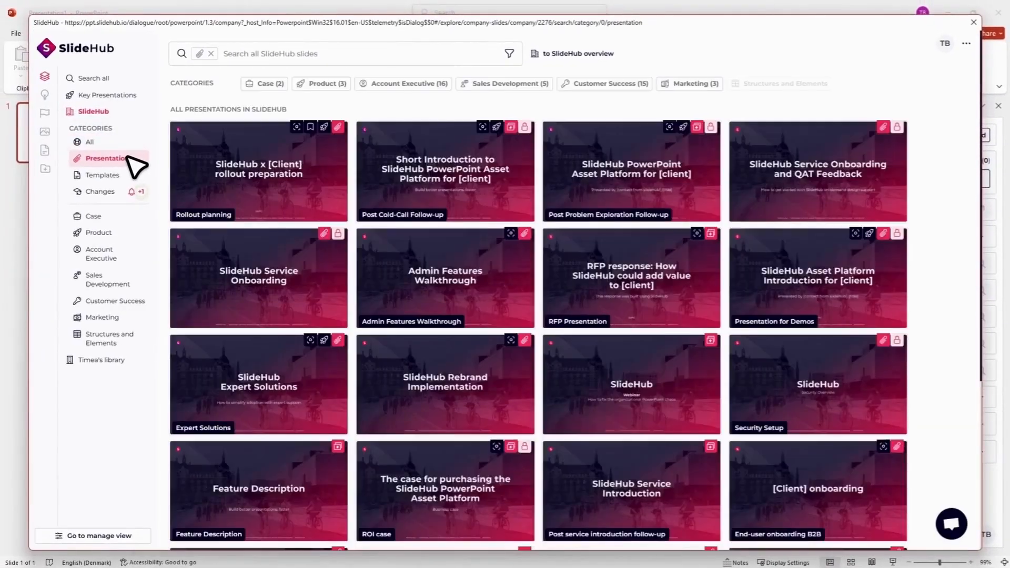
mouse_move(804, 295)
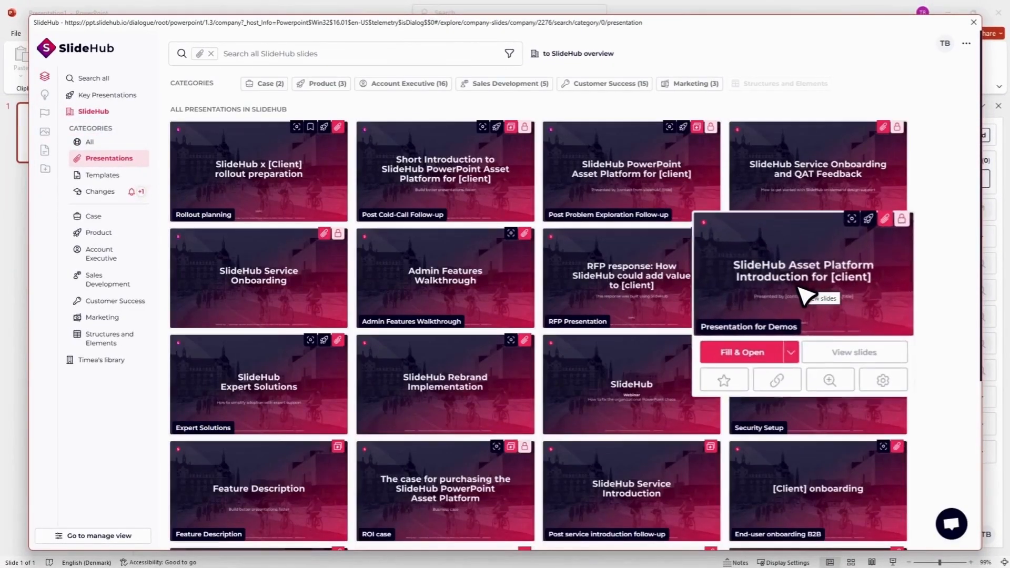
left_click(757, 352)
left_click(658, 263)
type("Acme co.")
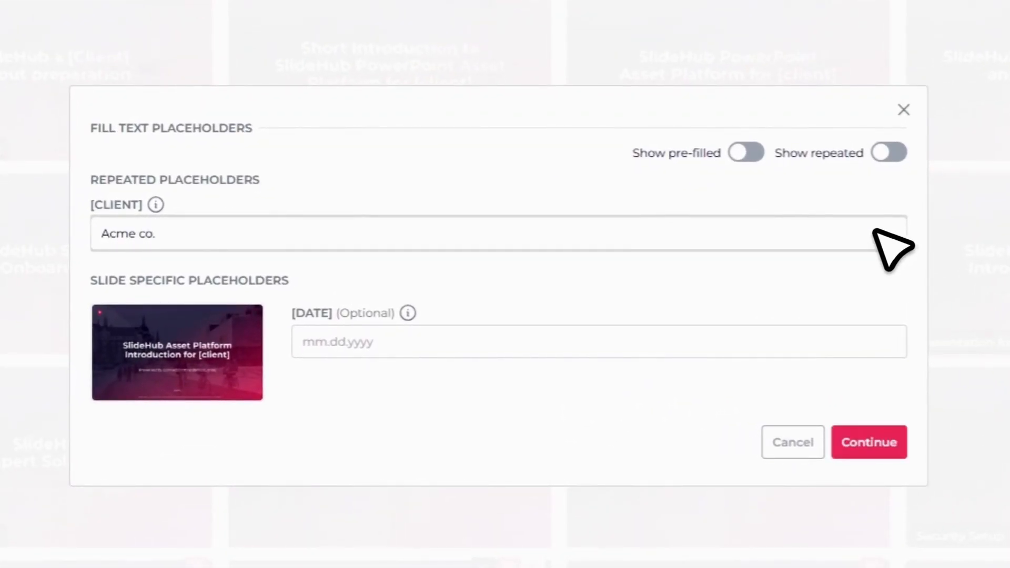
Step: Show both the pre-filled and the repeated placeholders in the fill form
mouse_move(749, 160)
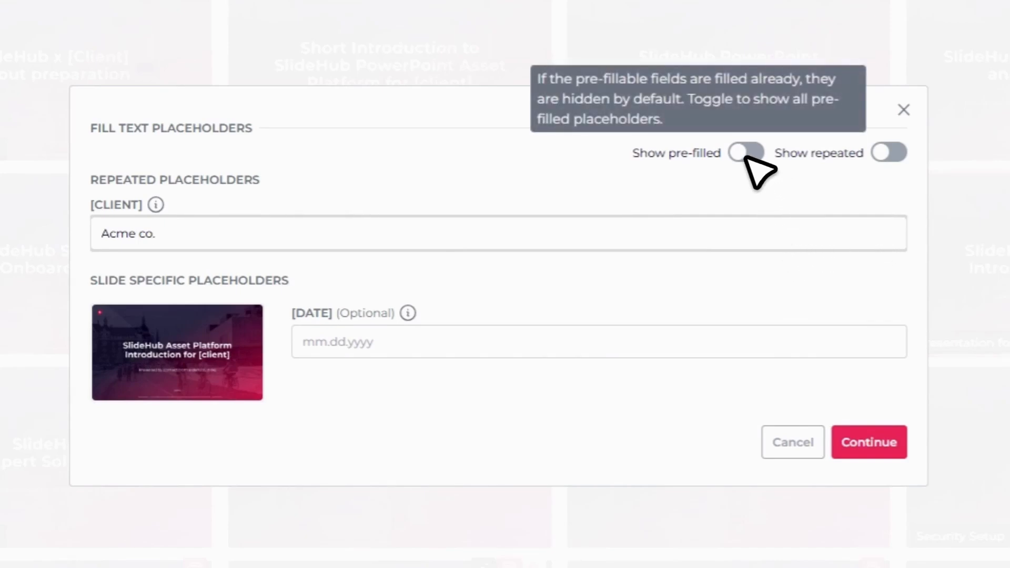
left_click(746, 154)
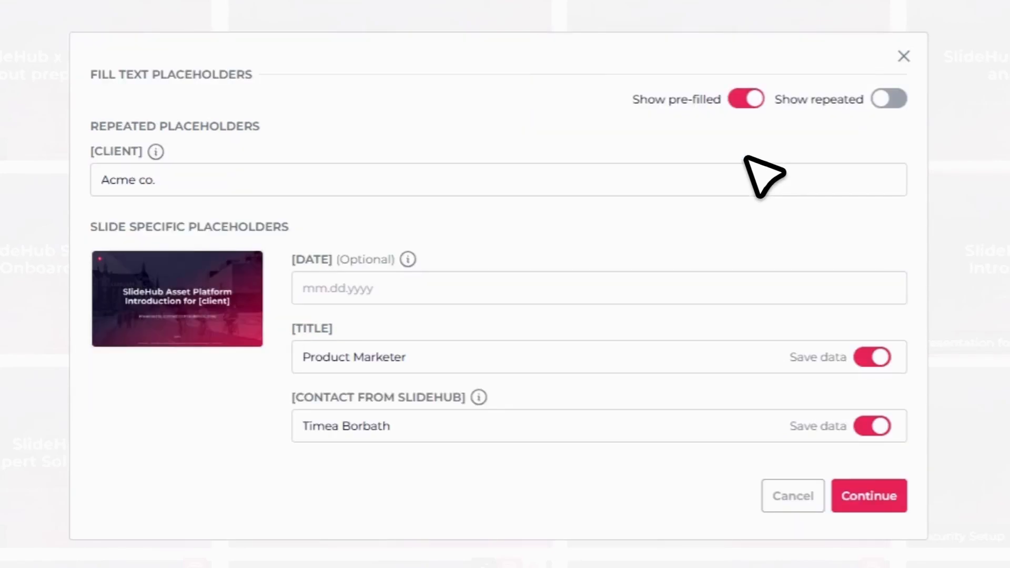
left_click(886, 99)
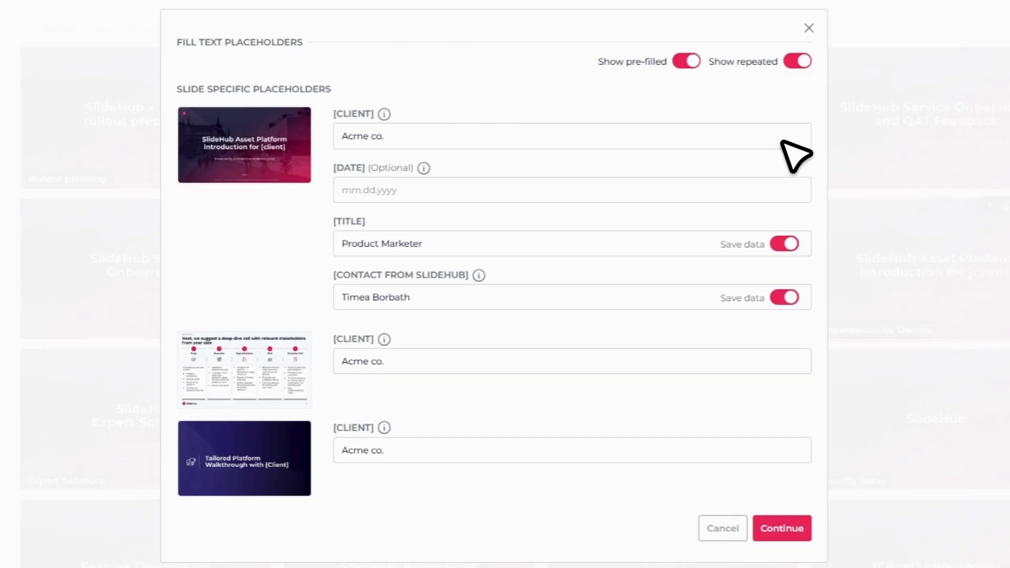
Step: Replace the client value on the deep-dive call slide with "SlideHub" and restore it to "Acme co."
left_click(497, 361)
triple_click(496, 360)
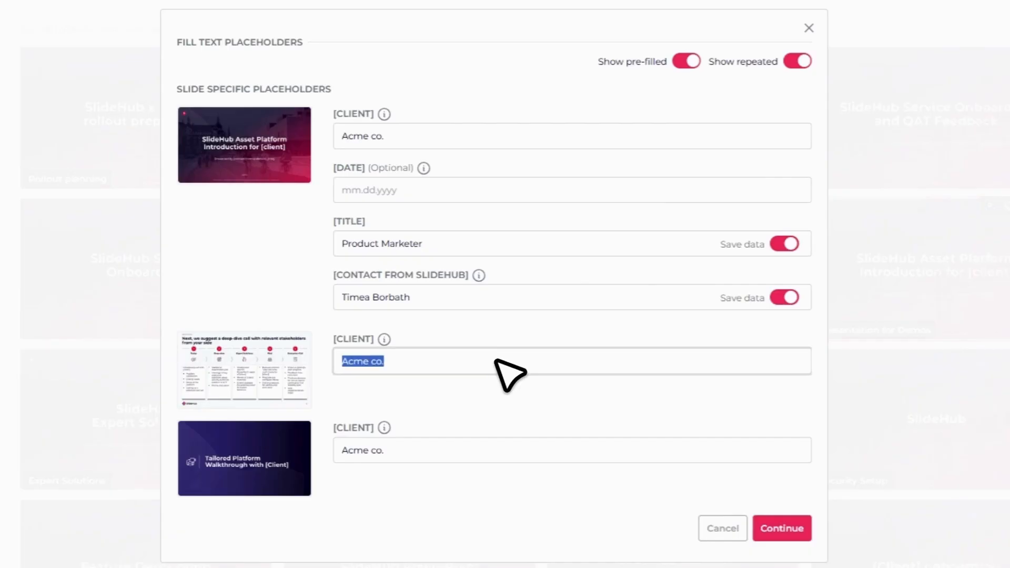
type("SlideHub")
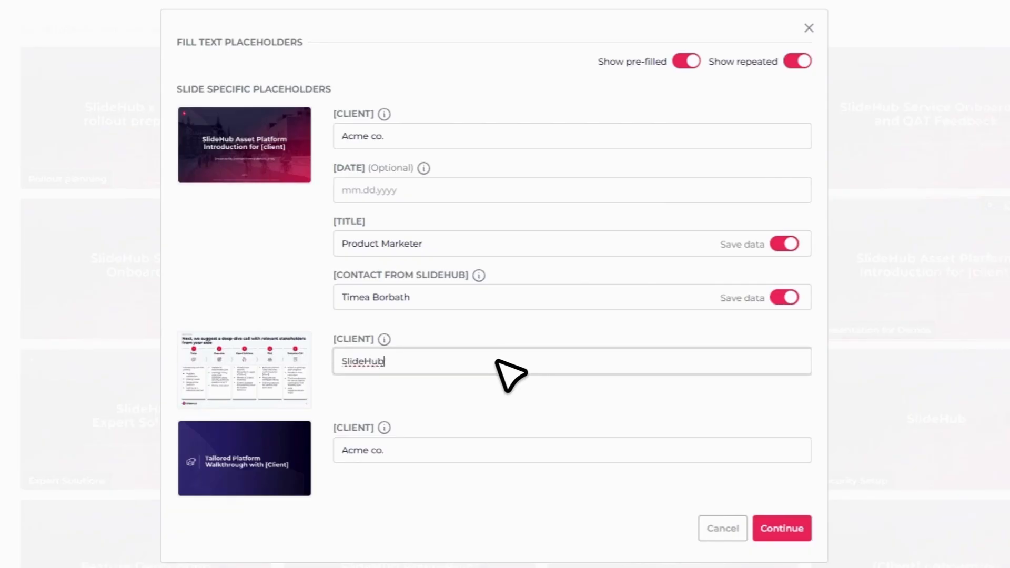
key("BackSpace")
key("BackSpace")
key("BackSpace")
key("BackSpace")
key("BackSpace")
key("BackSpace")
key("BackSpace")
key("BackSpace")
type("Acme co.")
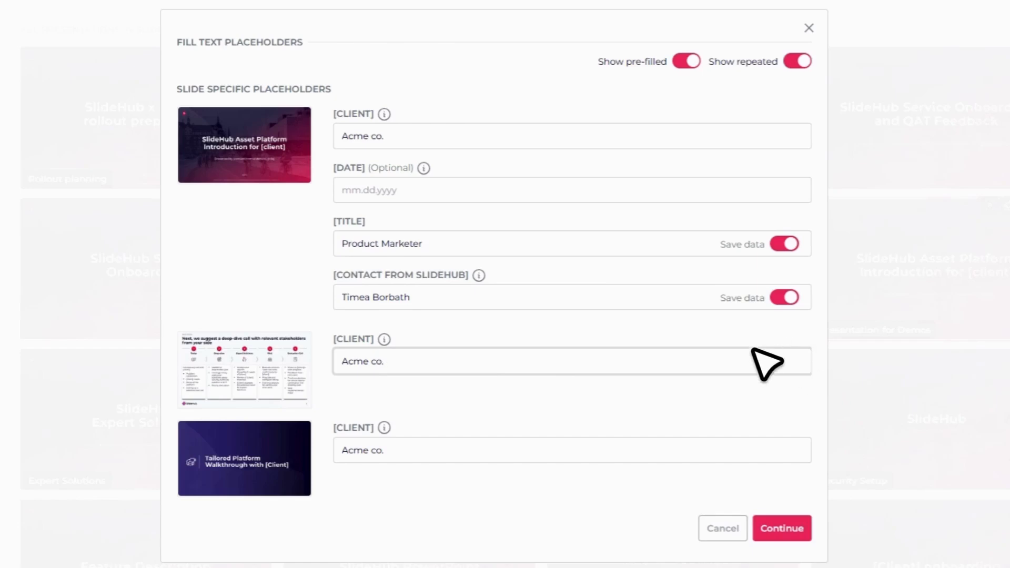
Step: Leave the optional date empty and generate the presentation from the filled placeholders
mouse_move(381, 162)
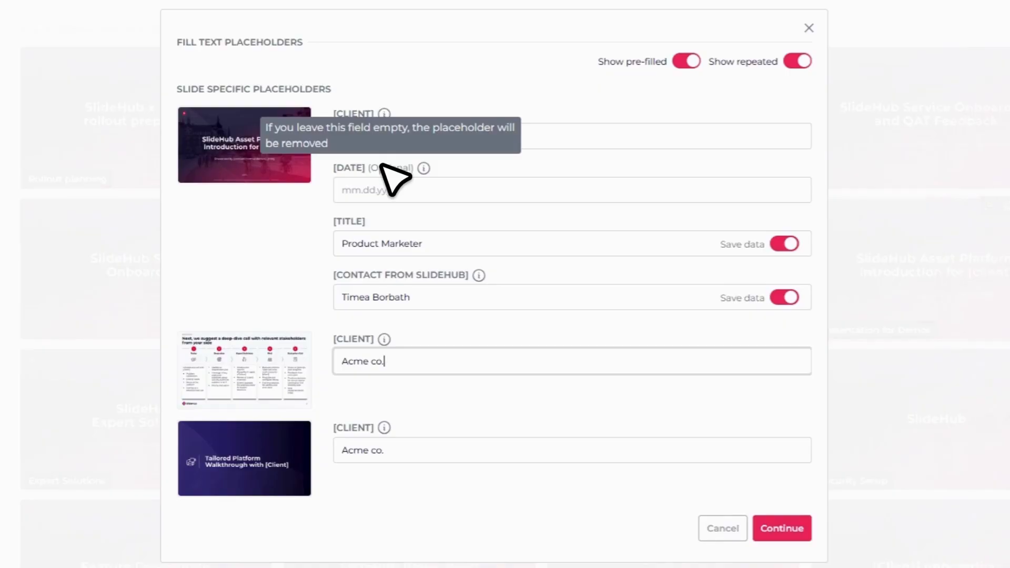
left_click(781, 528)
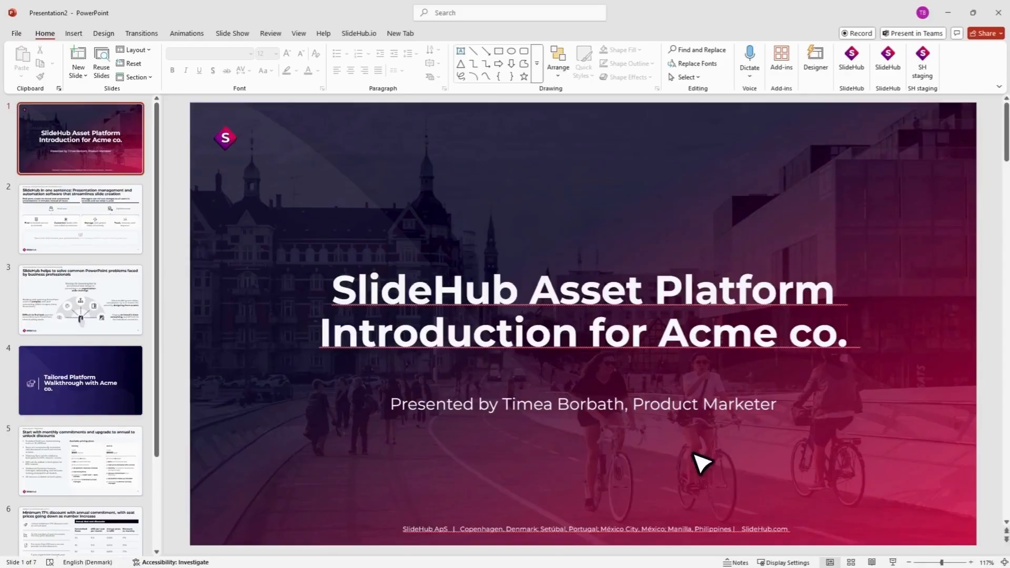
Step: Search the SlideHub slides for "roi", examine the ROI calculator slide's Fill & Insert placeholder form, and close it
left_click(889, 61)
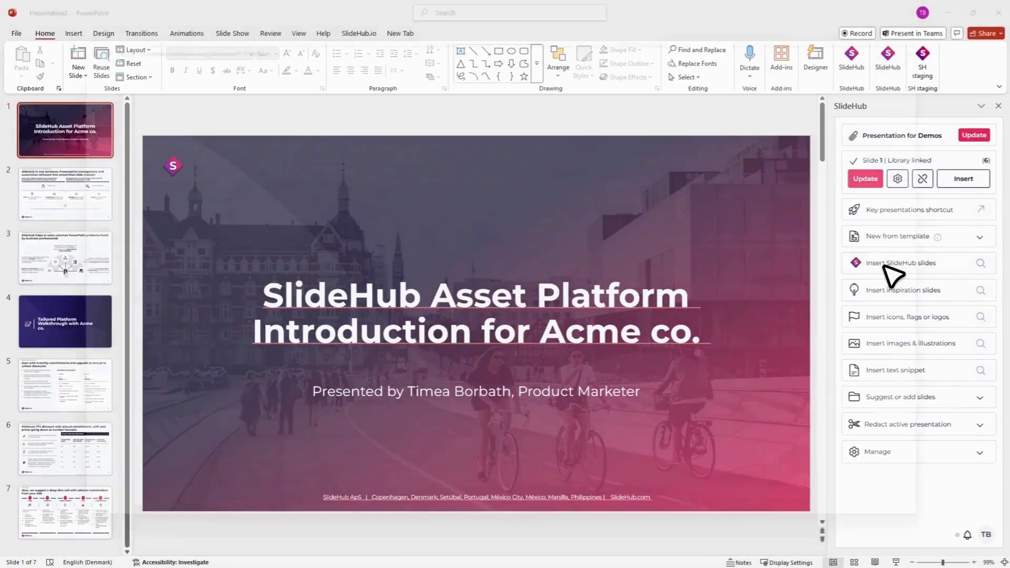
left_click(889, 264)
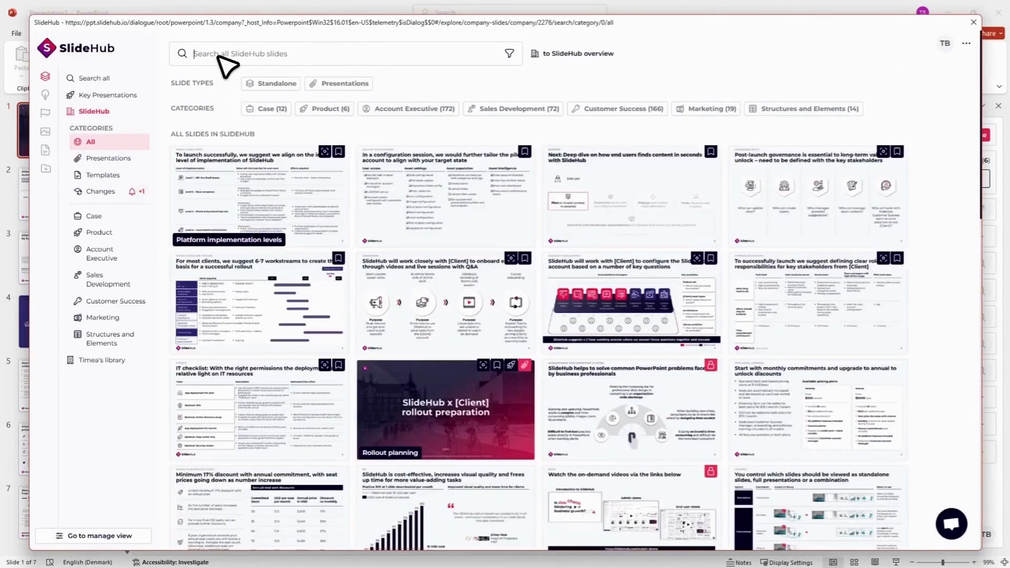
left_click(225, 62)
type("roi")
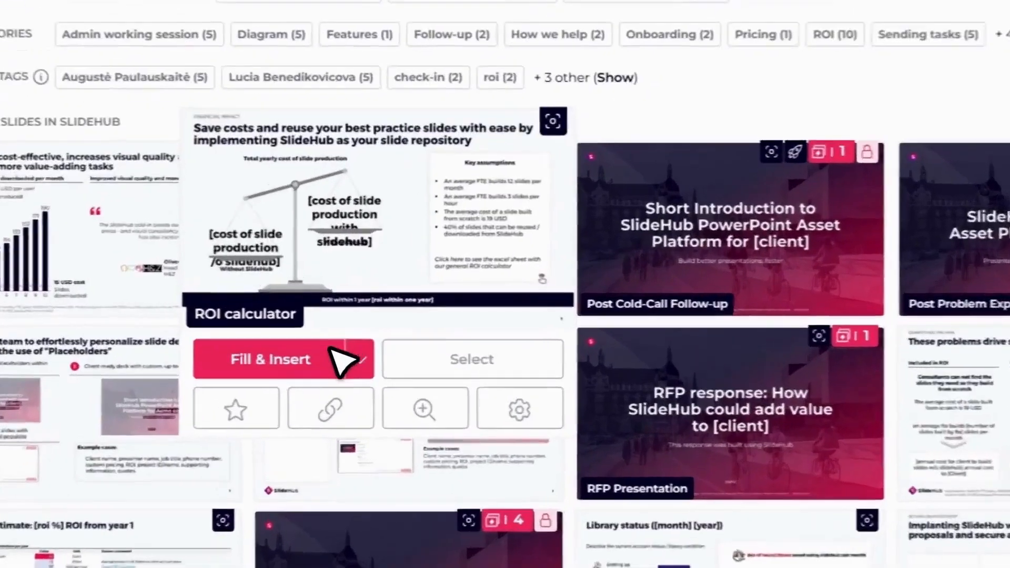
left_click(363, 330)
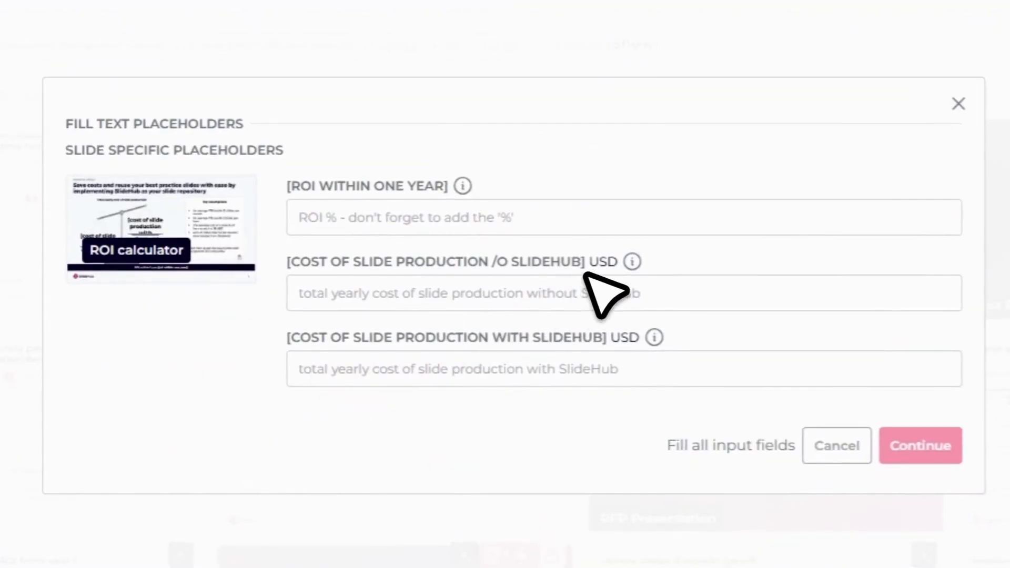
mouse_move(595, 268)
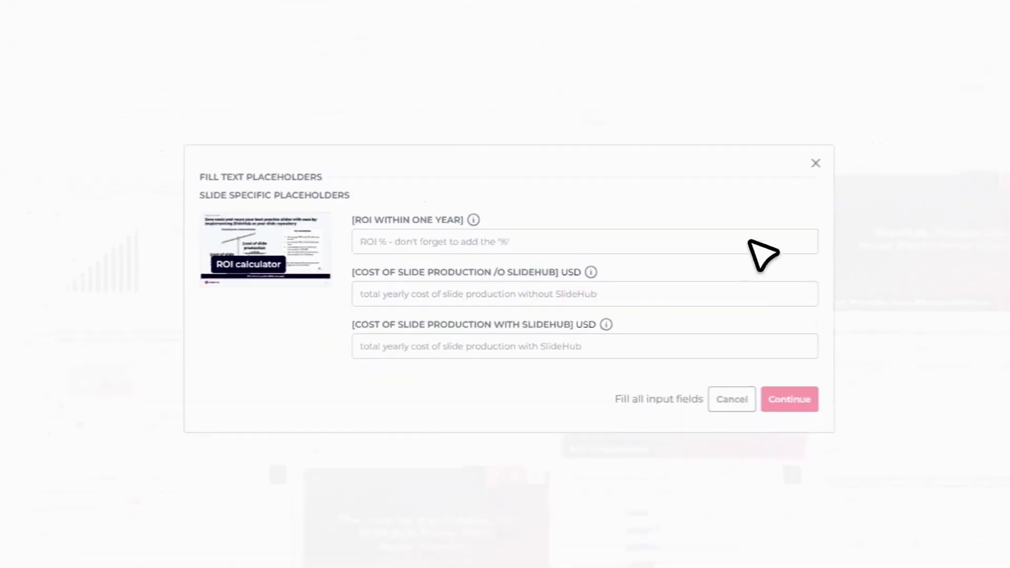
left_click(724, 200)
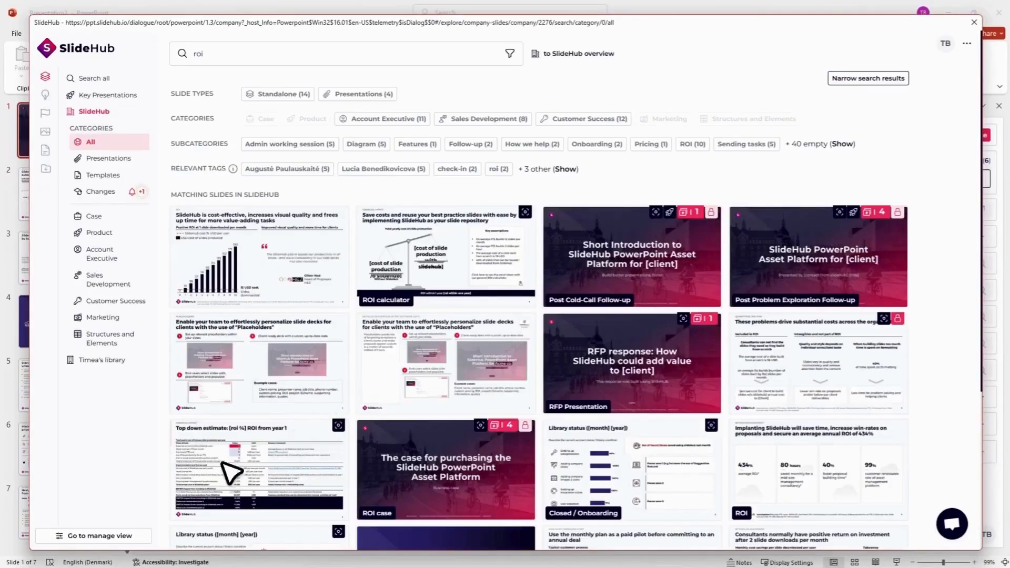
Step: Search the managed placeholders for "cost" and open the settings of [annual cost for client to build slides w/o slidehub]
left_click(129, 536)
left_click(522, 117)
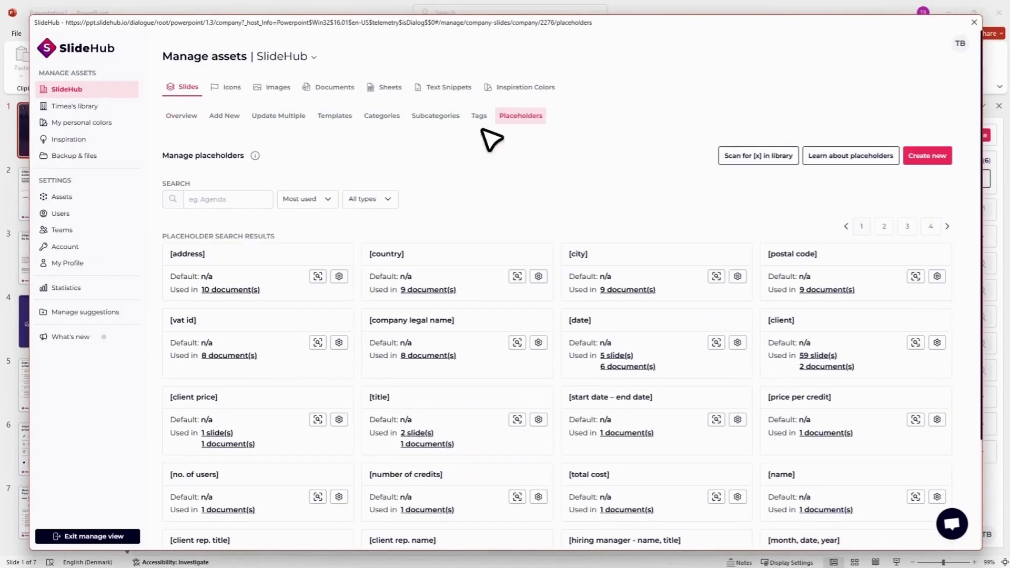
left_click(223, 201)
type("cost")
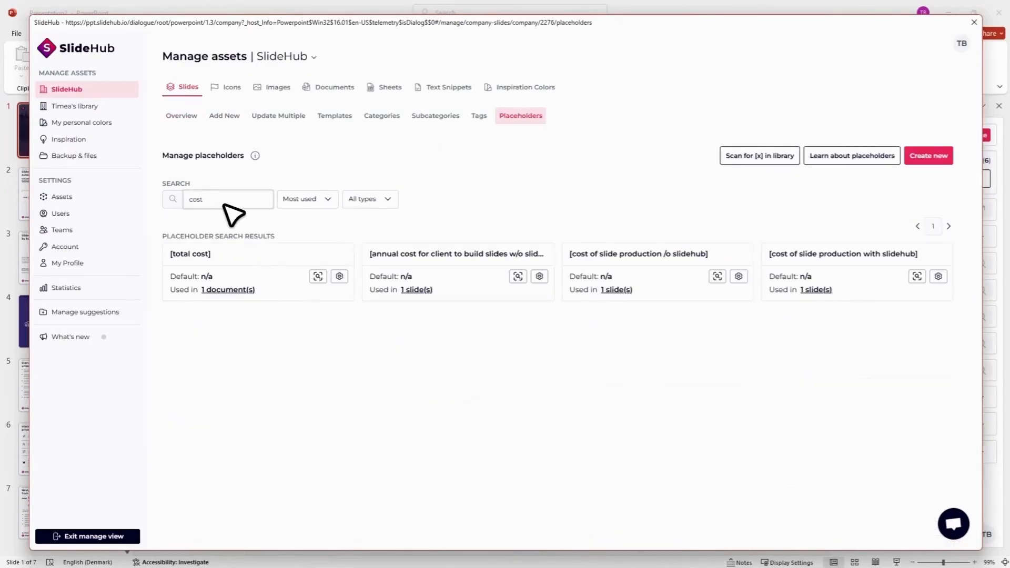
left_click(539, 276)
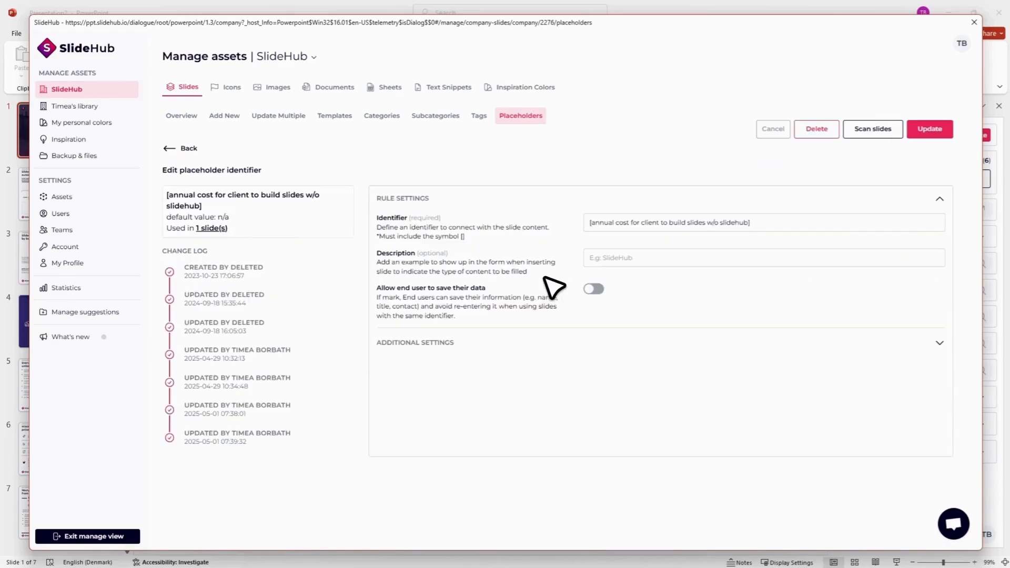
Step: Set the placeholder's maximum input length to 7 in its additional settings, keeping the input mandatory
left_click(538, 343)
scroll(541, 349, "down", 1)
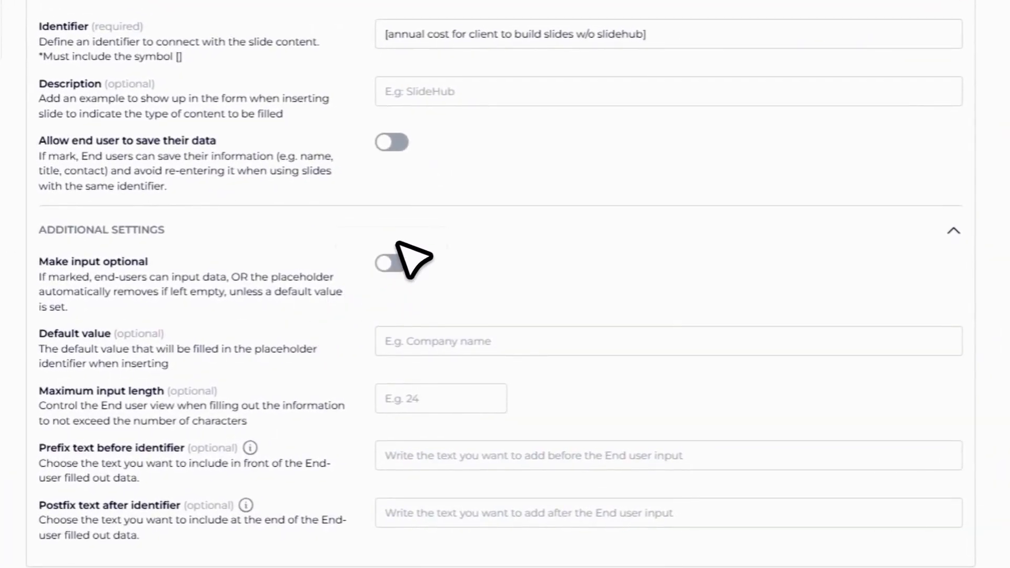
left_click(402, 270)
left_click(401, 269)
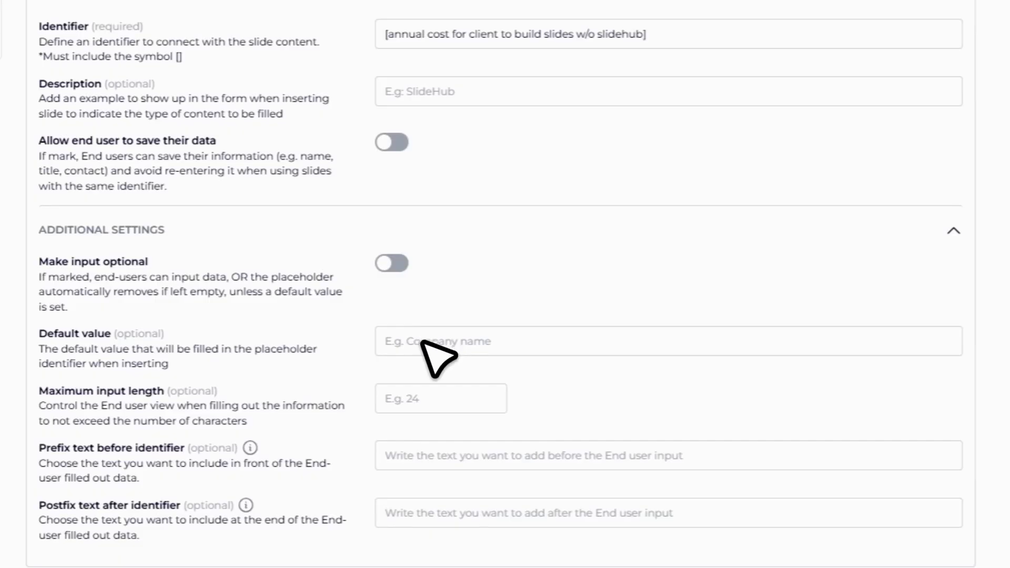
left_click(433, 393)
type("7")
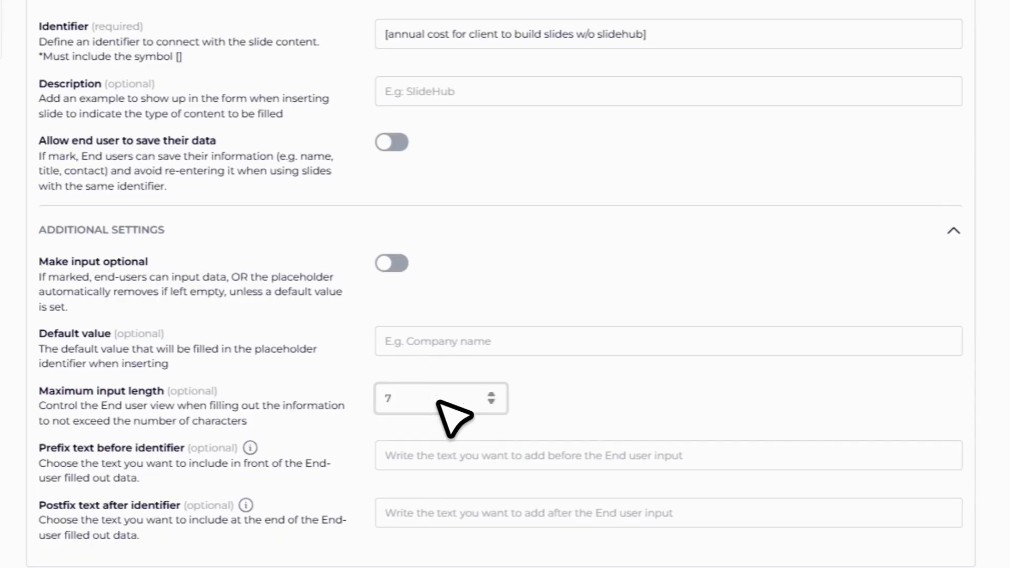
left_click(564, 417)
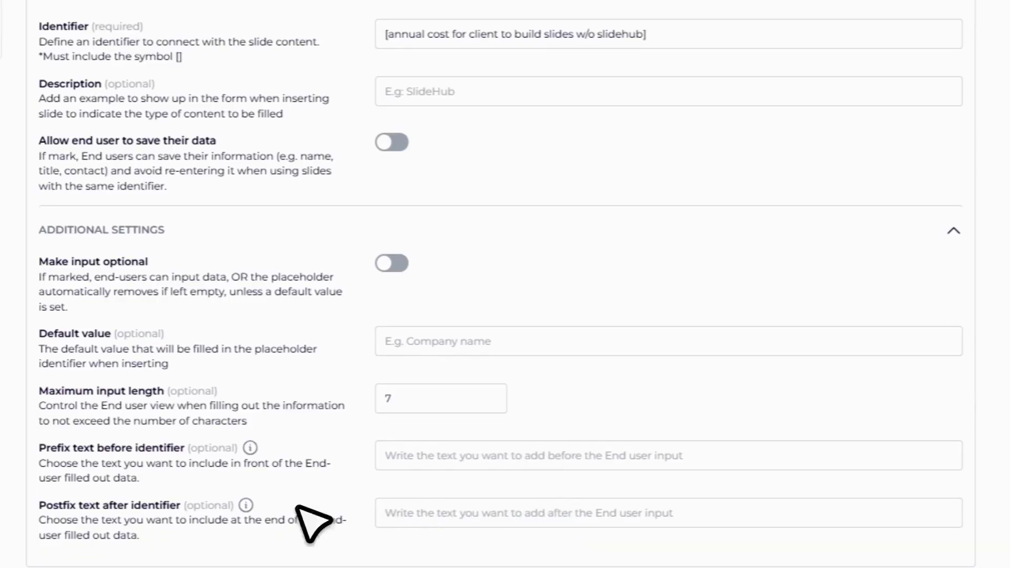
Step: Add the postfix text "USD" after the identifier and update the placeholder
mouse_move(239, 508)
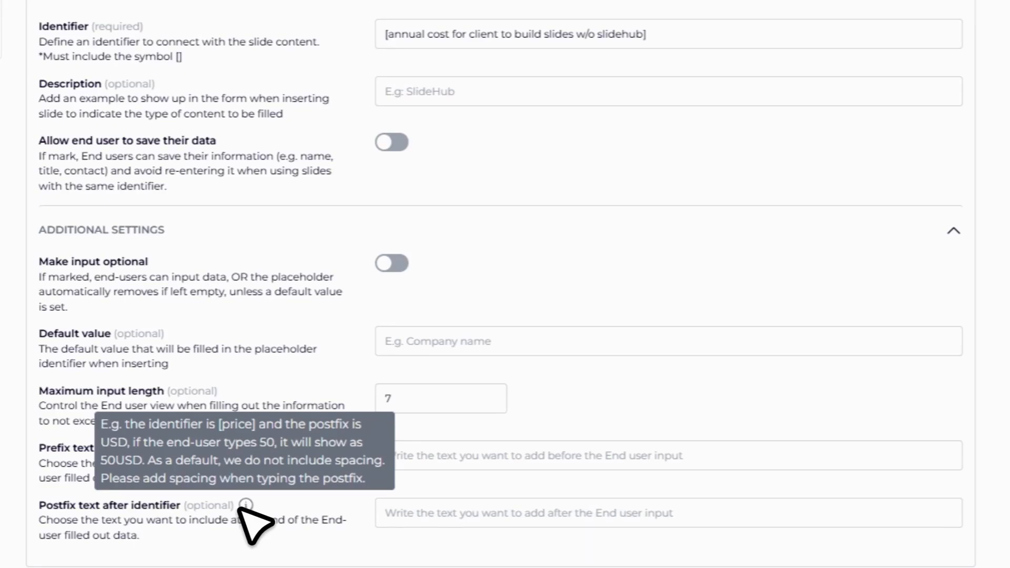
left_click(429, 512)
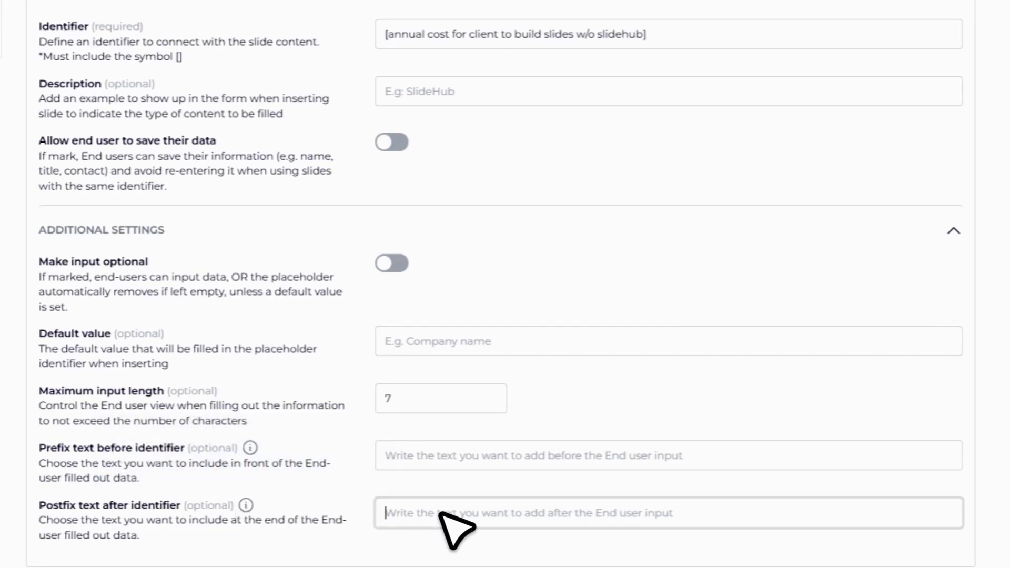
type("USD")
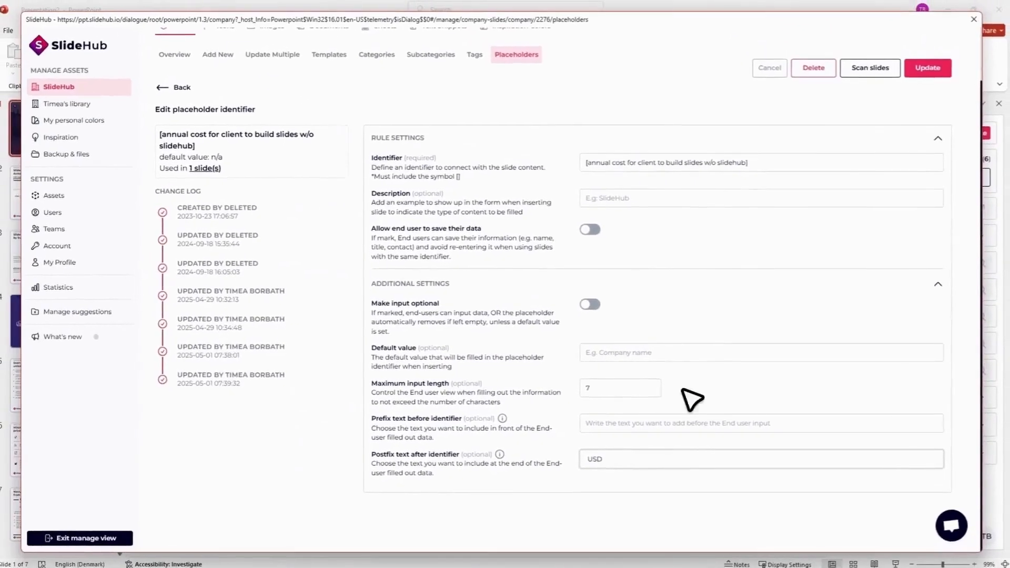
left_click(927, 67)
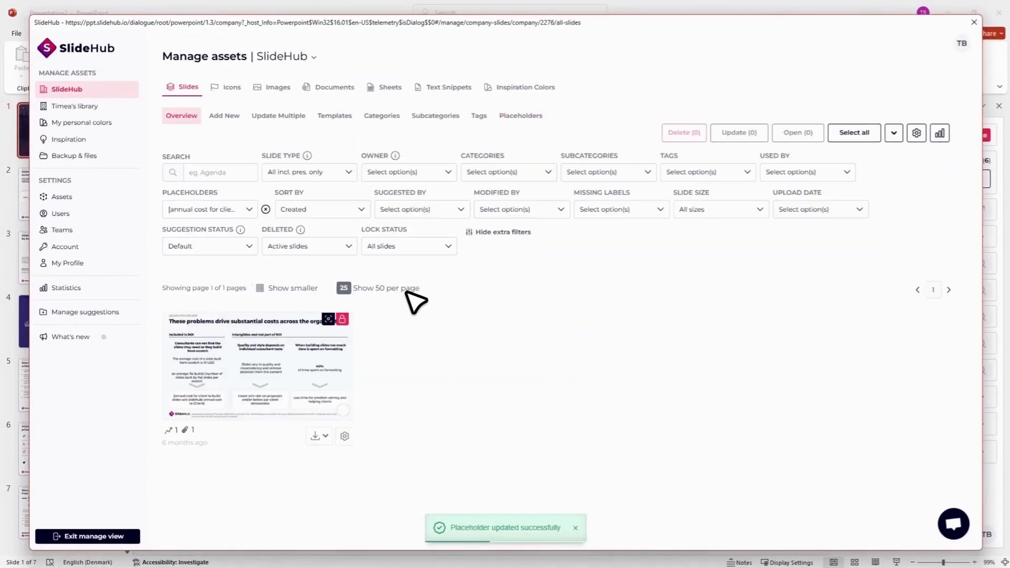
Step: Start Fill & Open locked slide for the slide using this placeholder and check the annual cost field's postfix and character limit
left_click(323, 438)
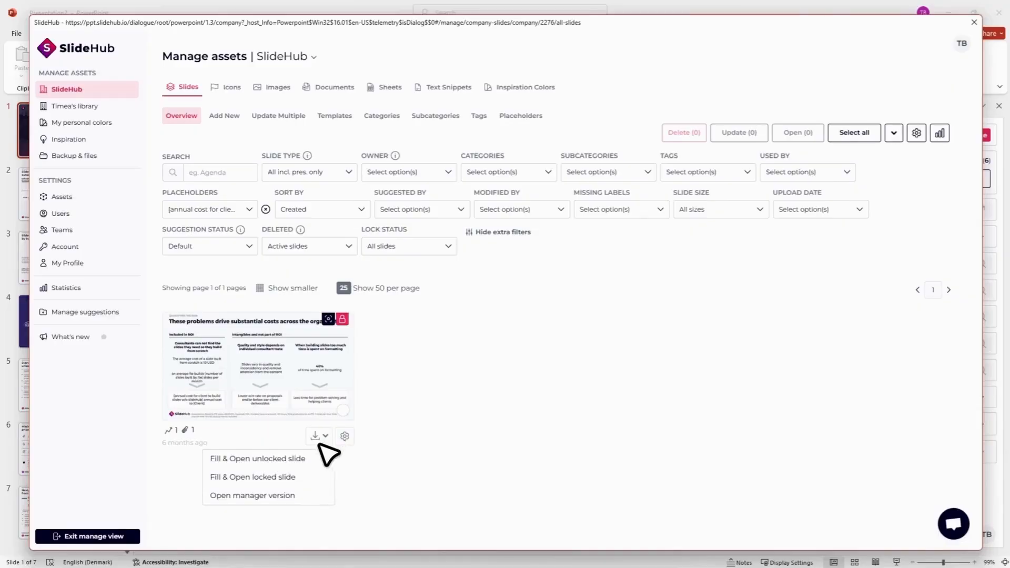
left_click(310, 479)
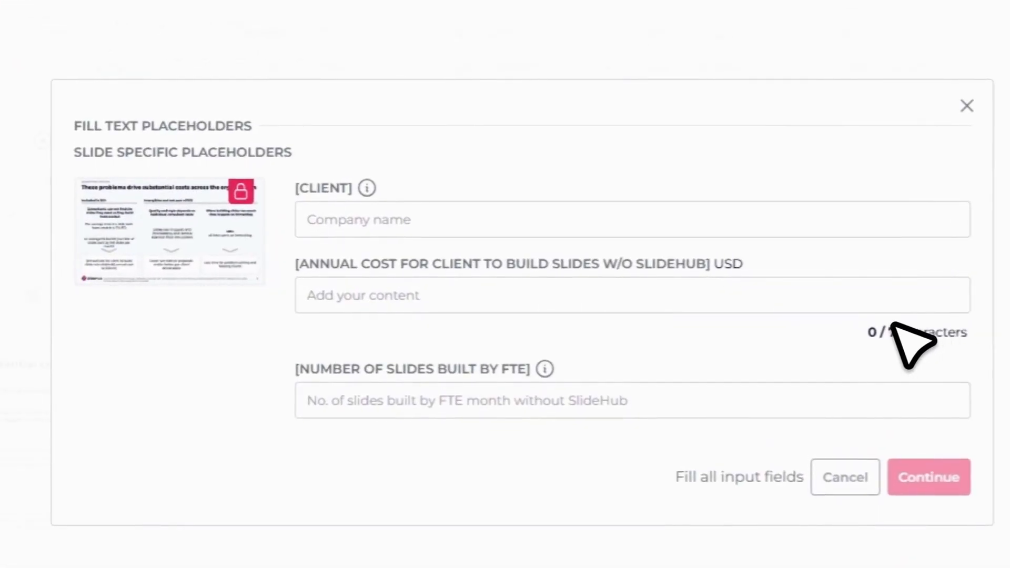
mouse_move(723, 261)
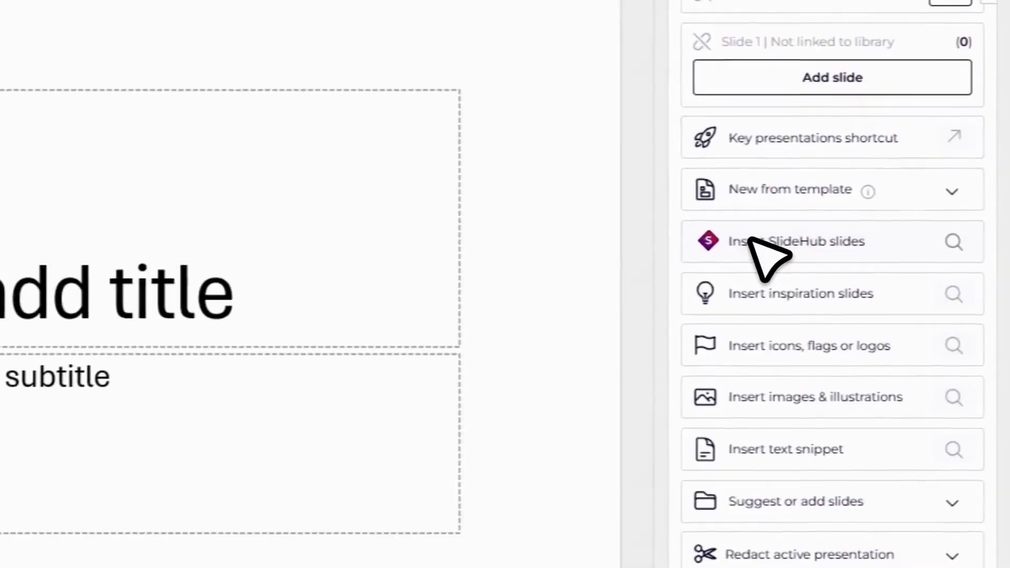
left_click(751, 236)
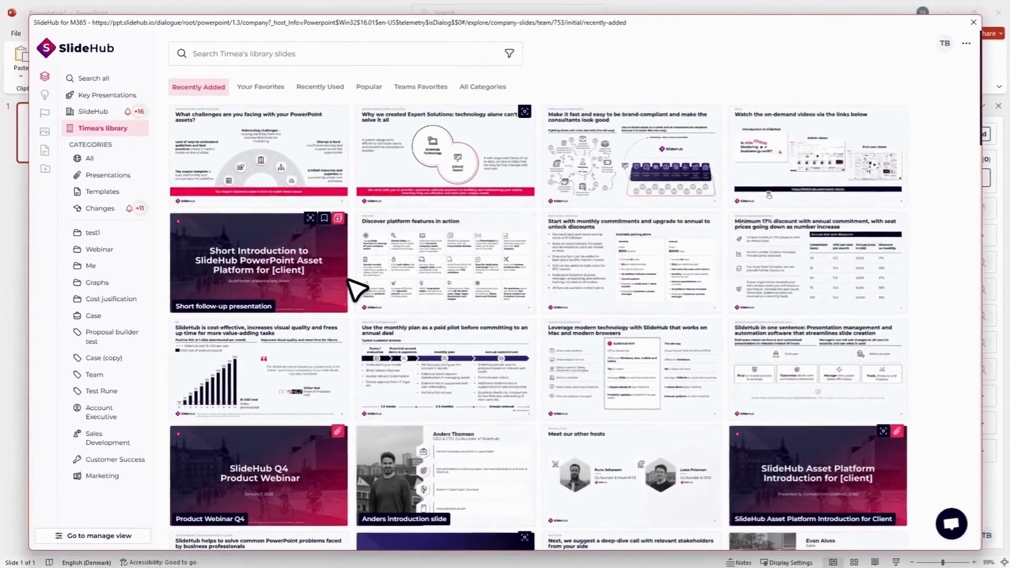
Step: Run the Short follow-up presentation builder with the Advisory case industry, review the selectable case slides without selecting any, and cancel the builder
mouse_move(321, 294)
left_click(206, 336)
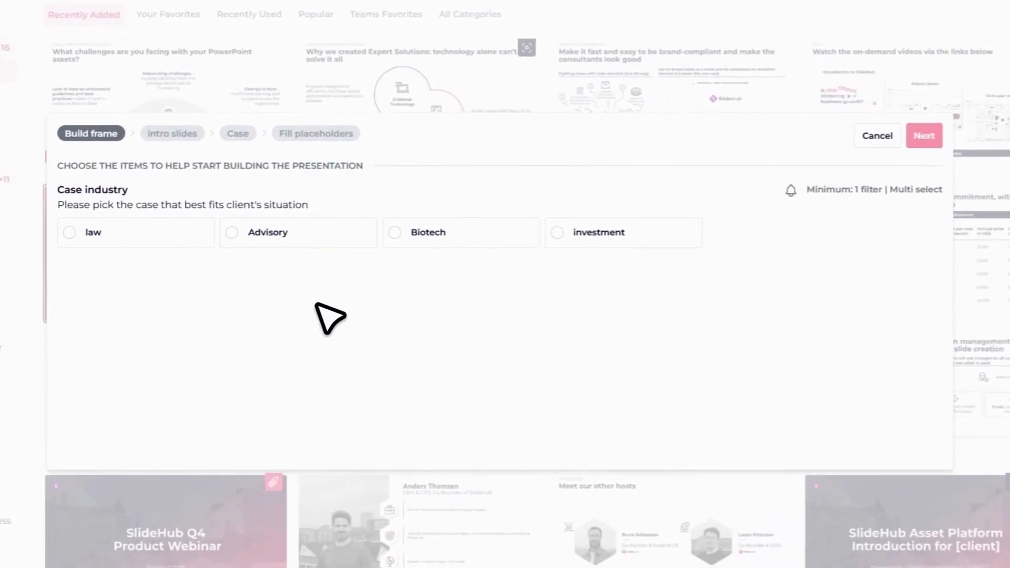
left_click(322, 226)
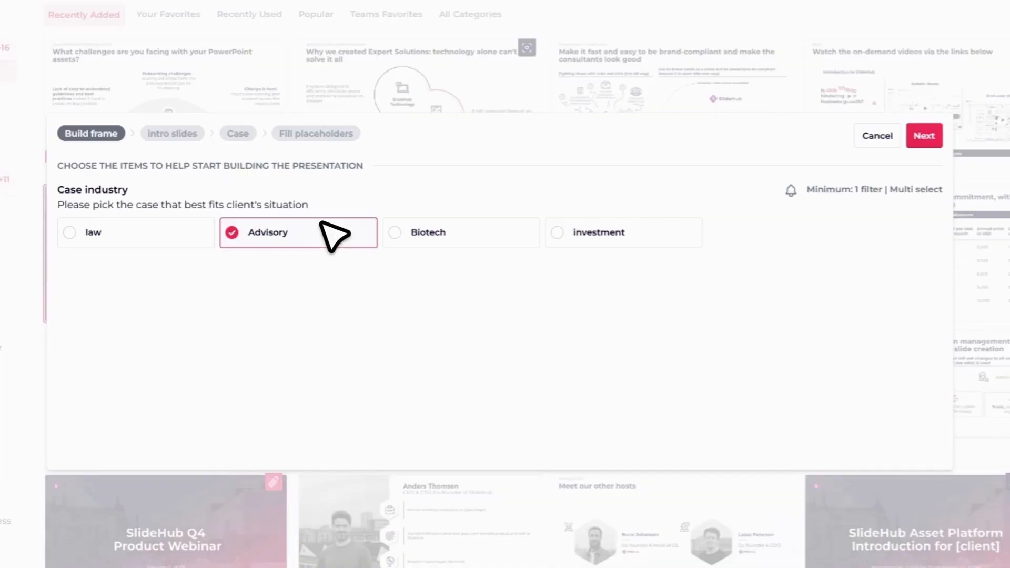
left_click(916, 145)
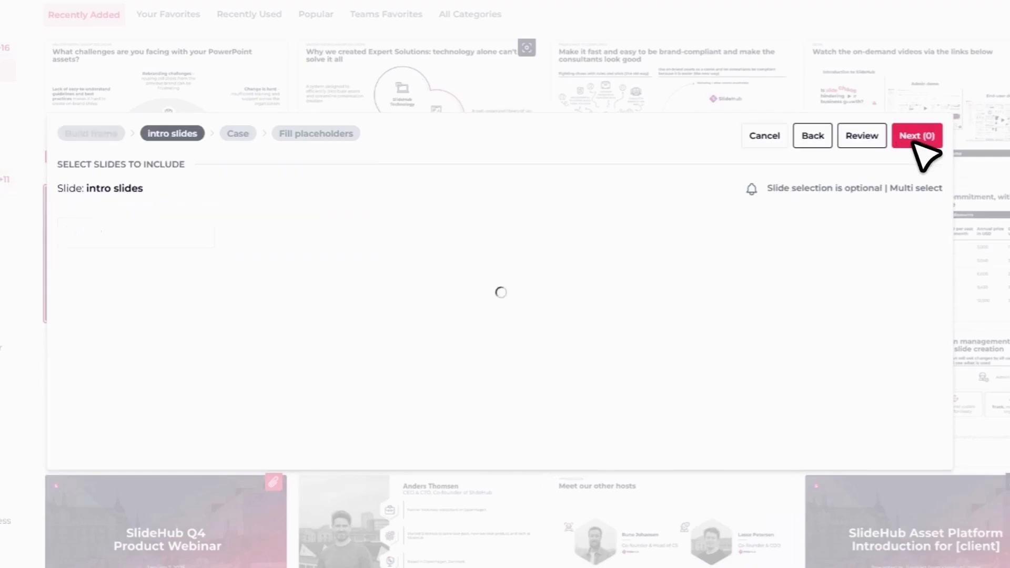
left_click(915, 141)
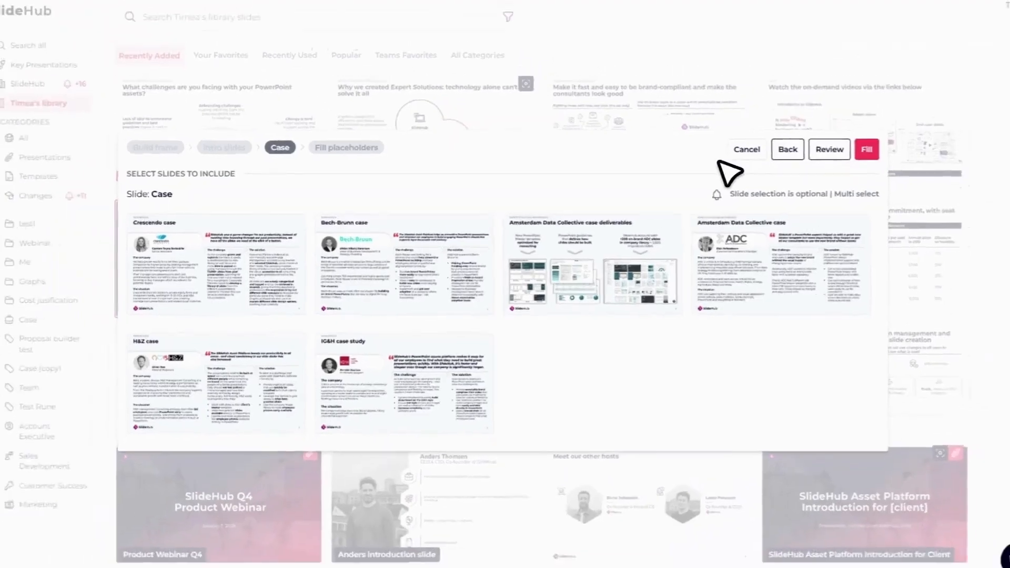
left_click(787, 124)
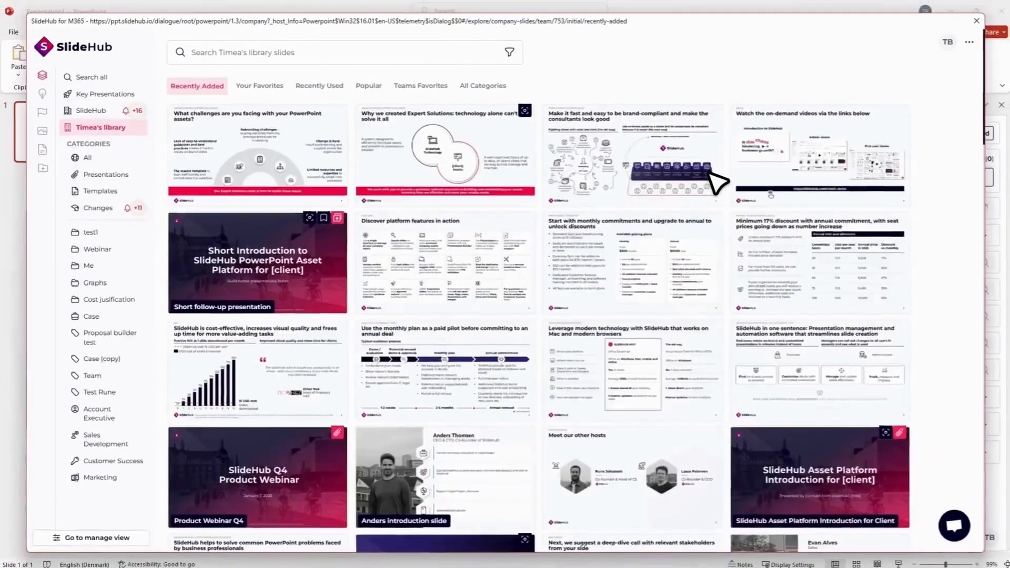
Step: Open the Short follow-up presentation for editing and open the settings of its Case variable slides group
left_click(323, 368)
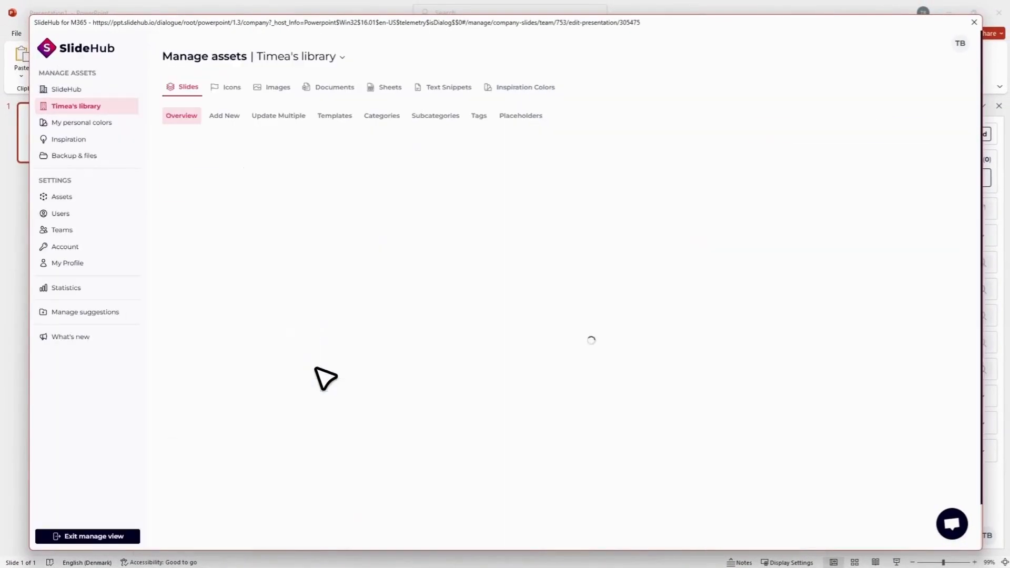
left_click(215, 190)
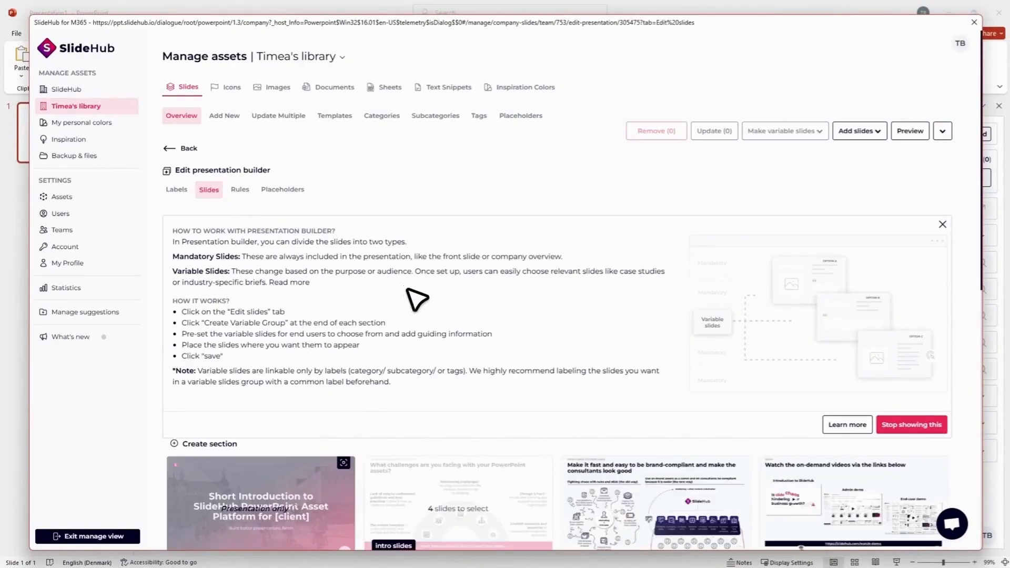
scroll(474, 289, "down", 5)
scroll(578, 272, "down", 3)
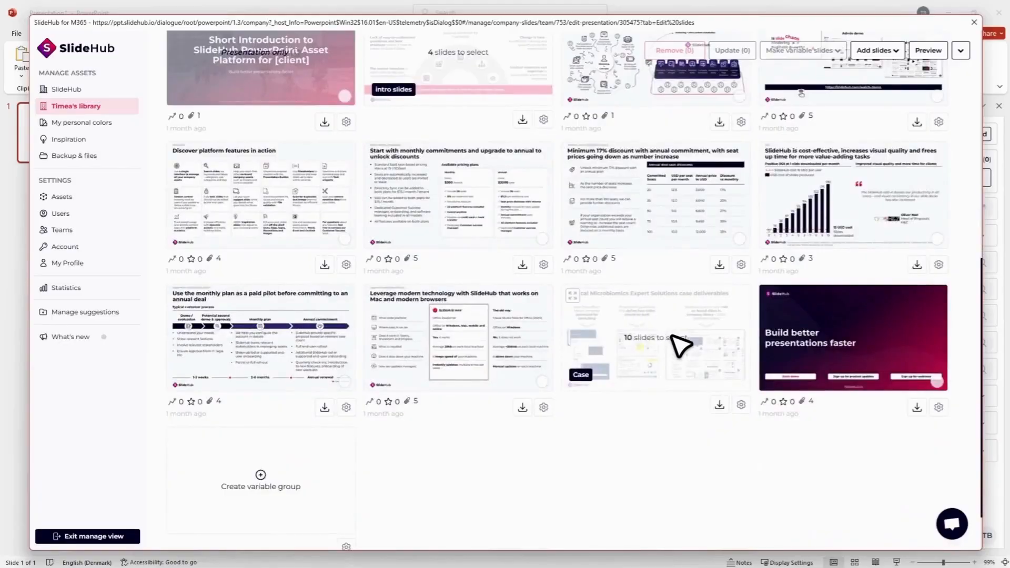
left_click(695, 358)
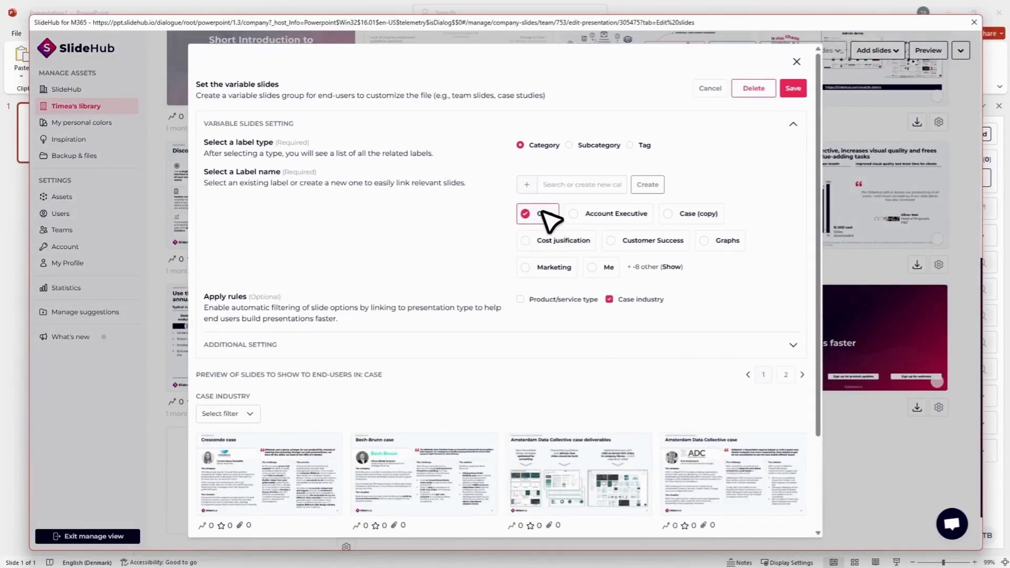
Step: Examine the preview of slides offered to end users in the Case group and its case industry filter, and close the group settings
scroll(374, 309, "down", 2)
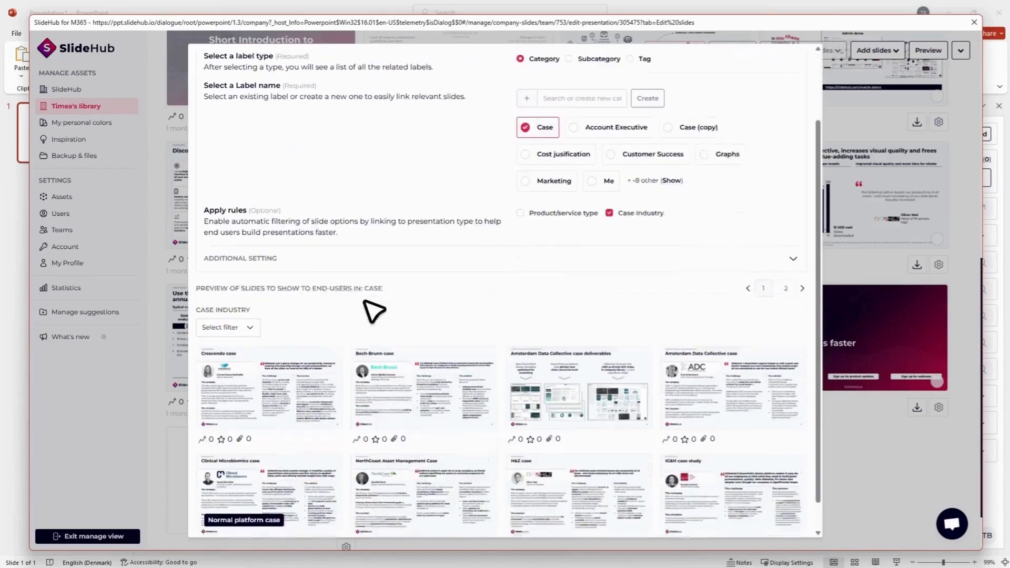
left_click(250, 310)
left_click(250, 310)
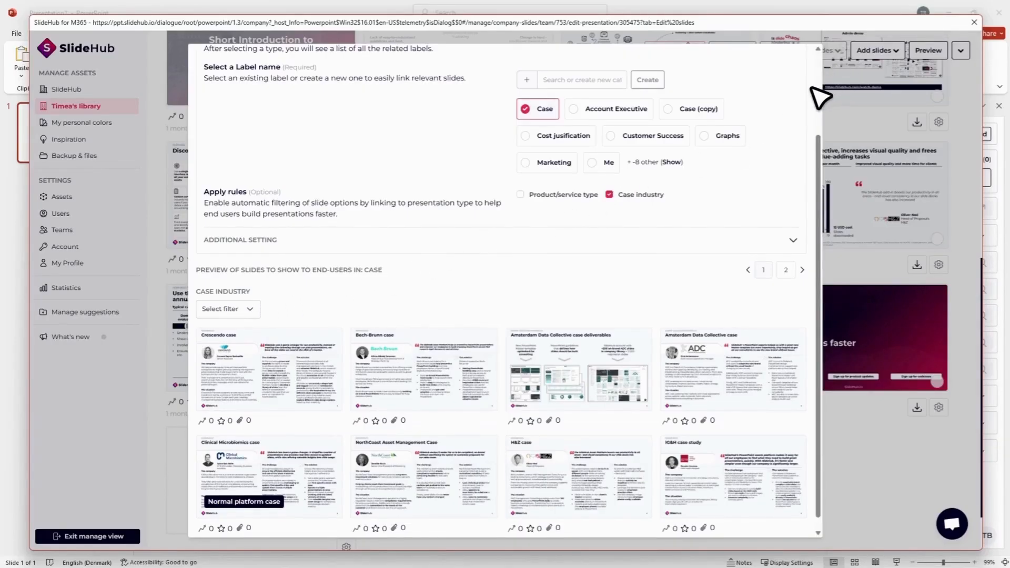
scroll(818, 97, "up", 5)
left_click(793, 62)
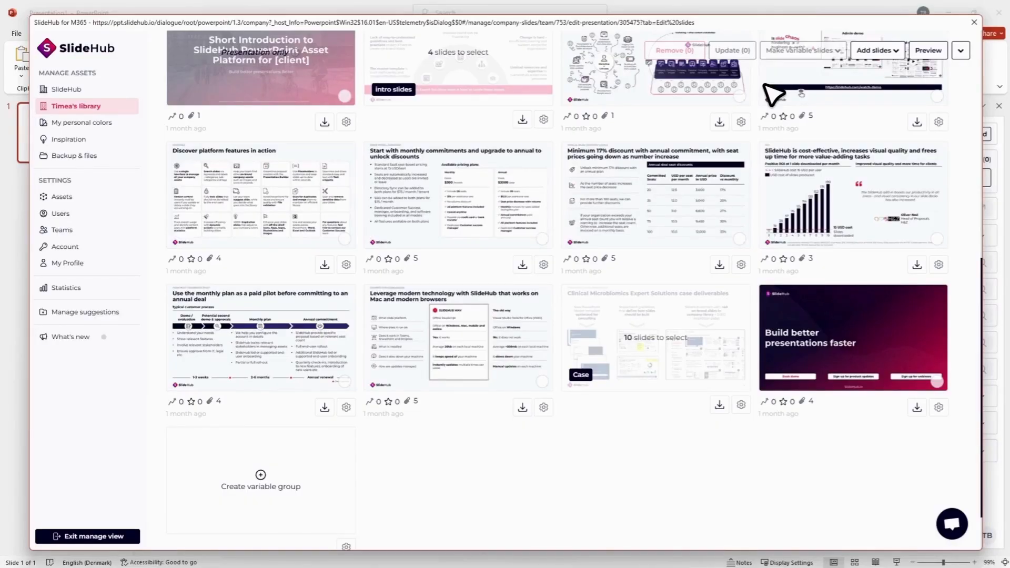
Step: Create a new rule named "Platform cases" in the presentation builder and define it as a pre-selected rule
scroll(563, 191, "up", 7)
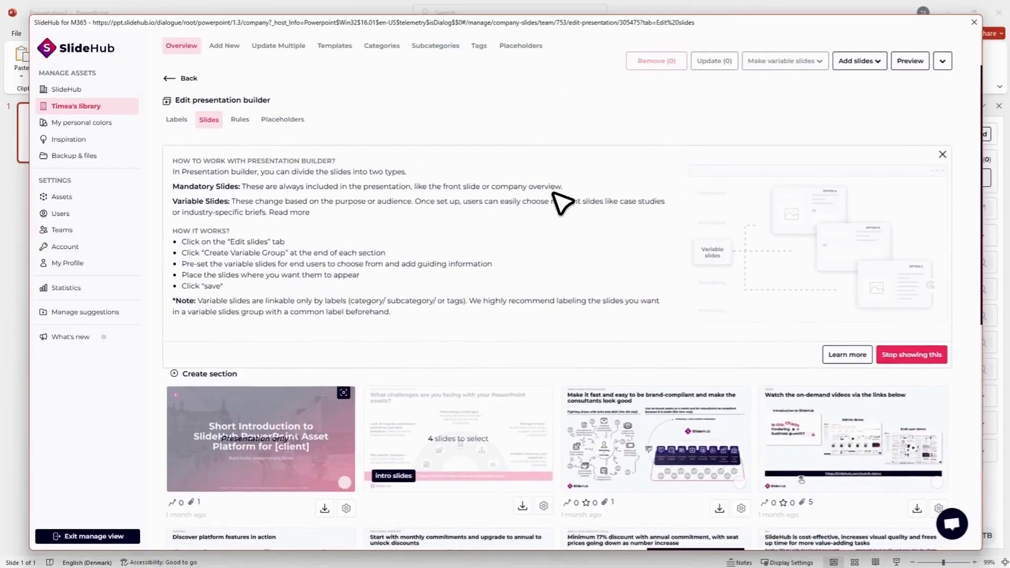
left_click(243, 118)
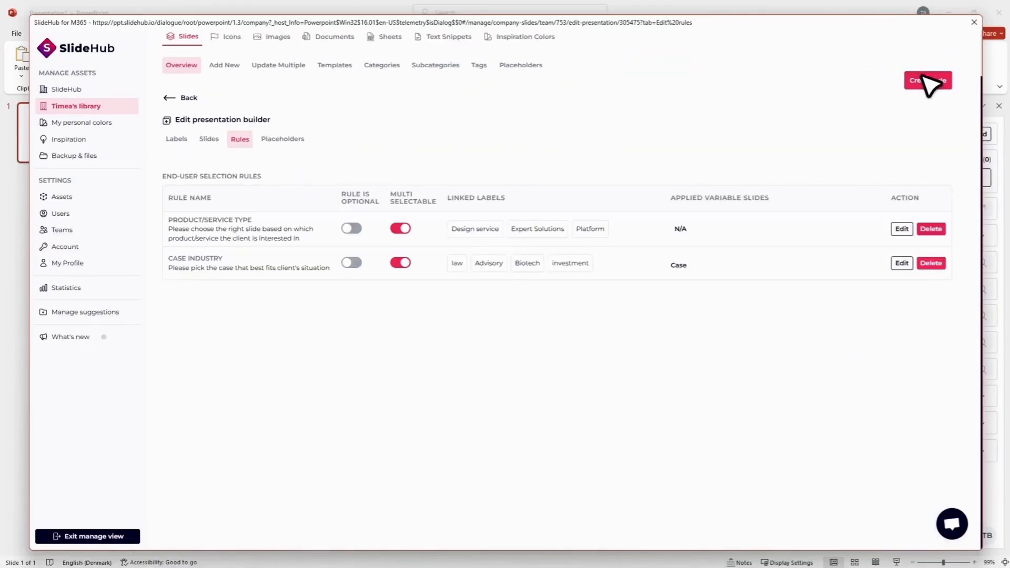
left_click(937, 80)
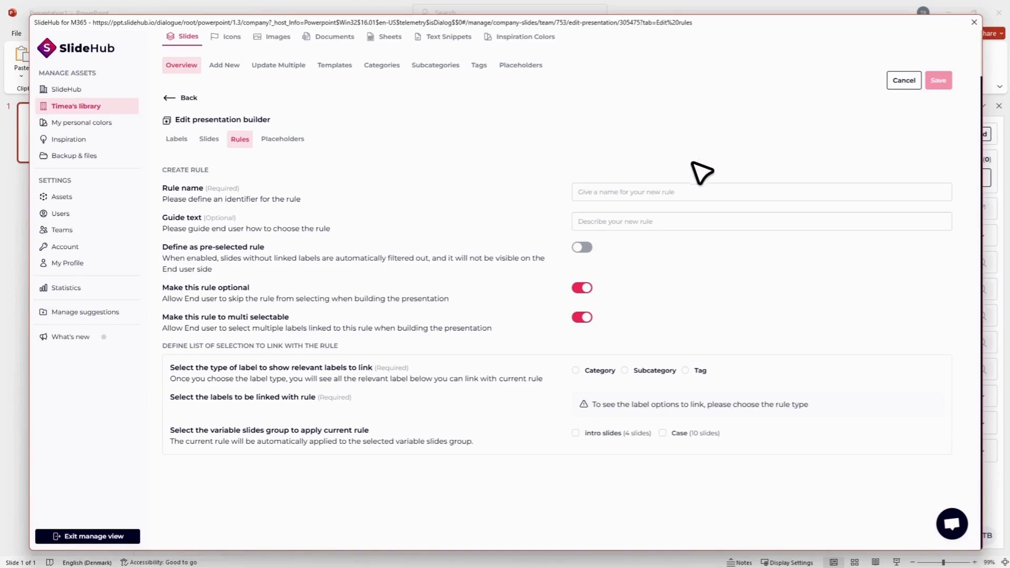
left_click(690, 197)
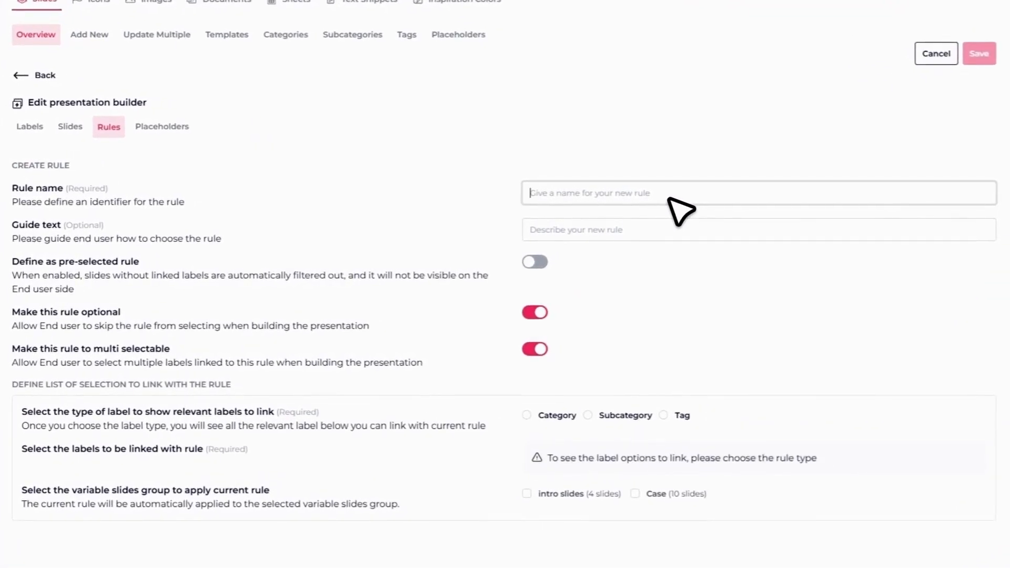
type("Platform cases")
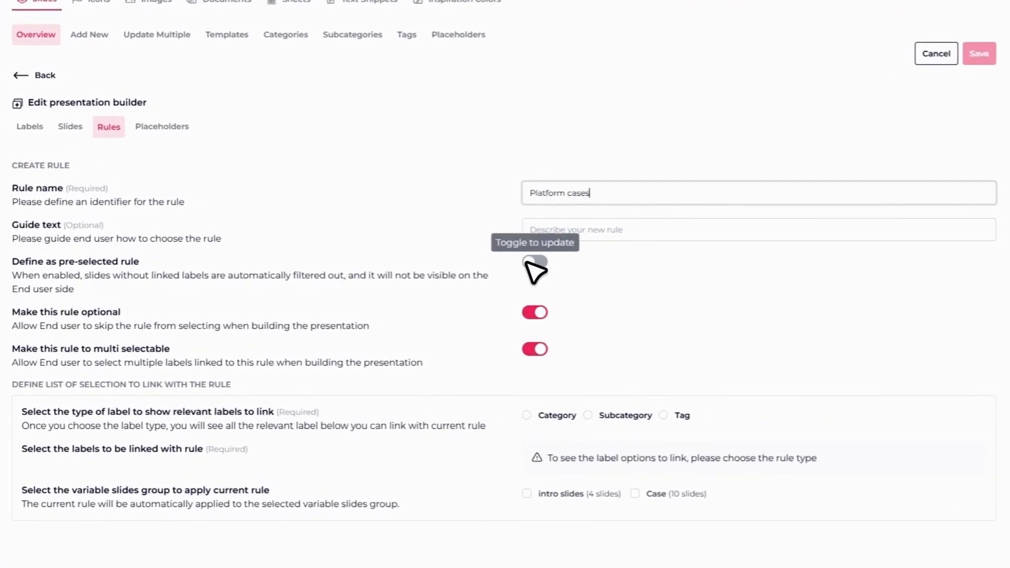
left_click(533, 262)
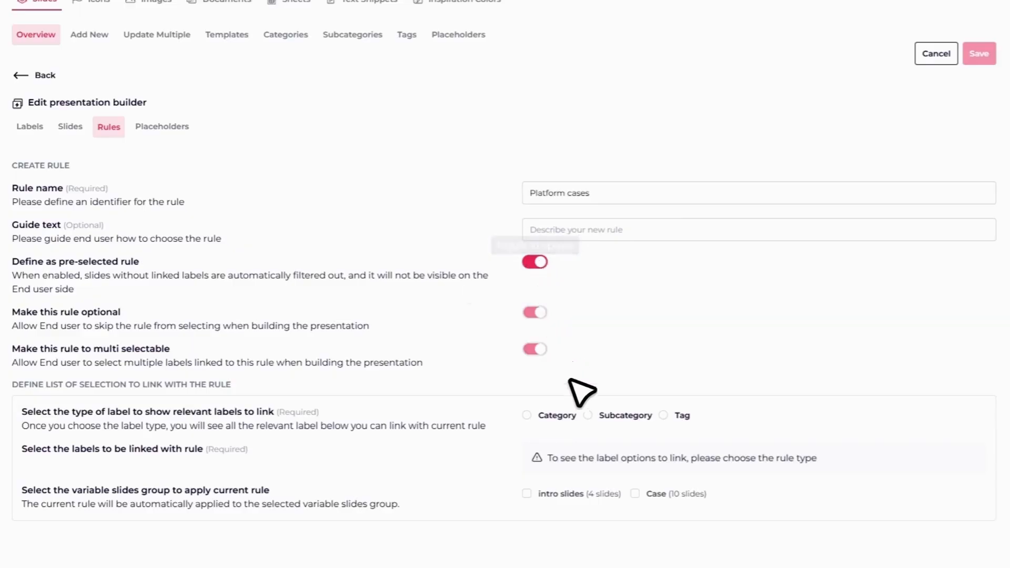
Step: Set the rule's label type to Subcategory and link the Platform label to it
left_click(607, 418)
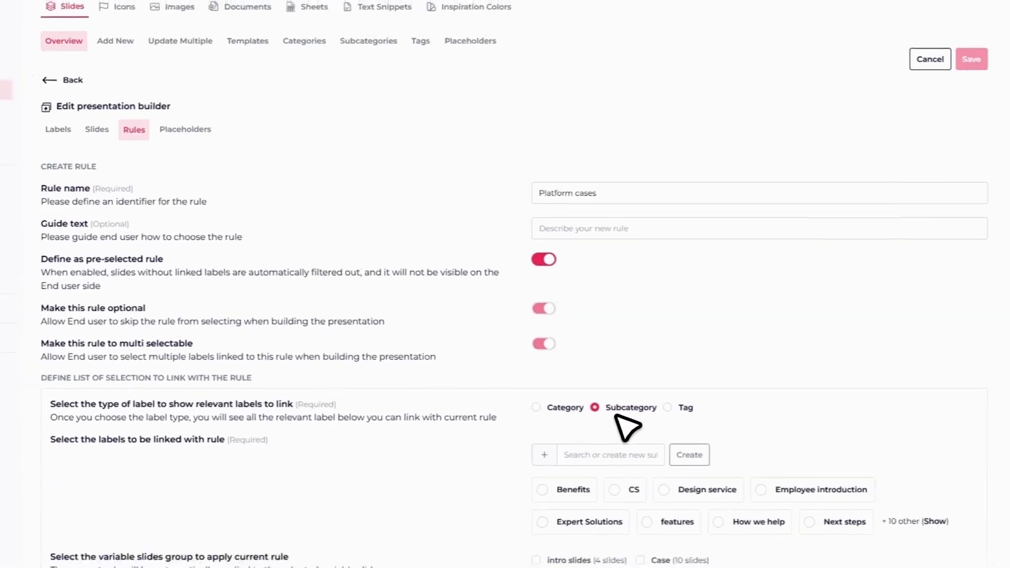
left_click(616, 455)
type("p")
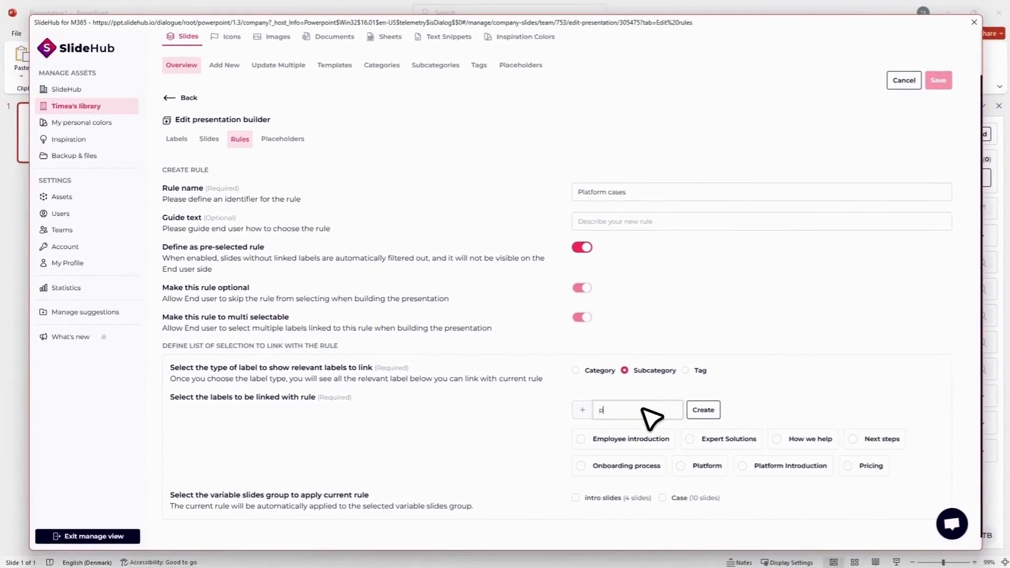
type("la")
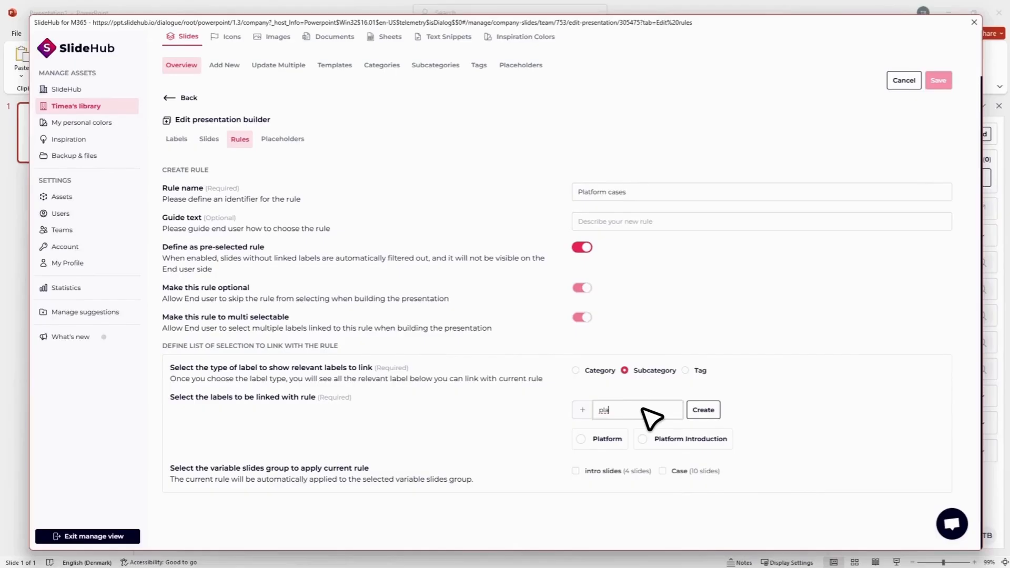
left_click(607, 440)
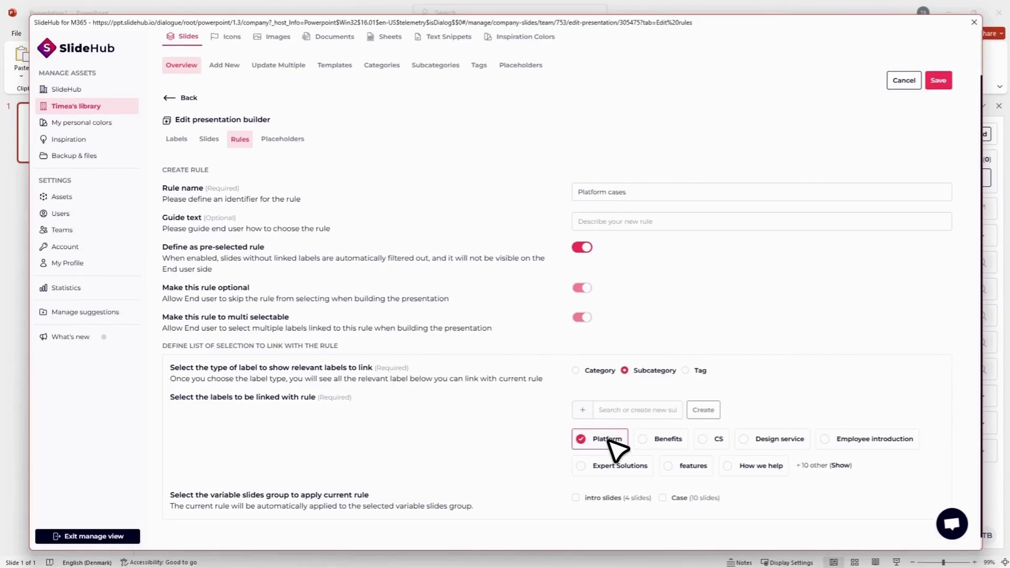
Step: Apply the Platform cases rule to the Case variable slides group and save the rule
scroll(647, 462, "down", 1)
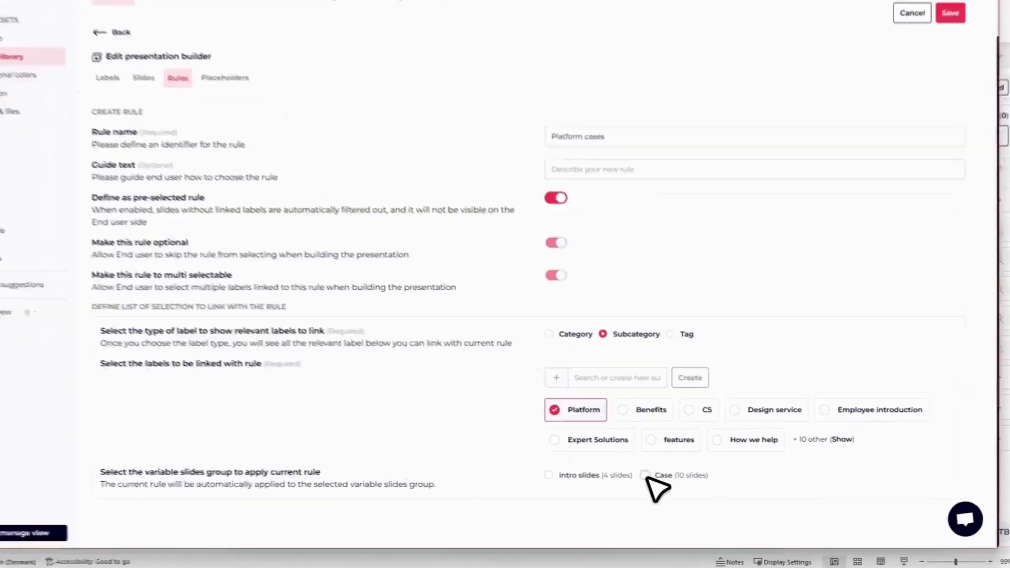
left_click(663, 485)
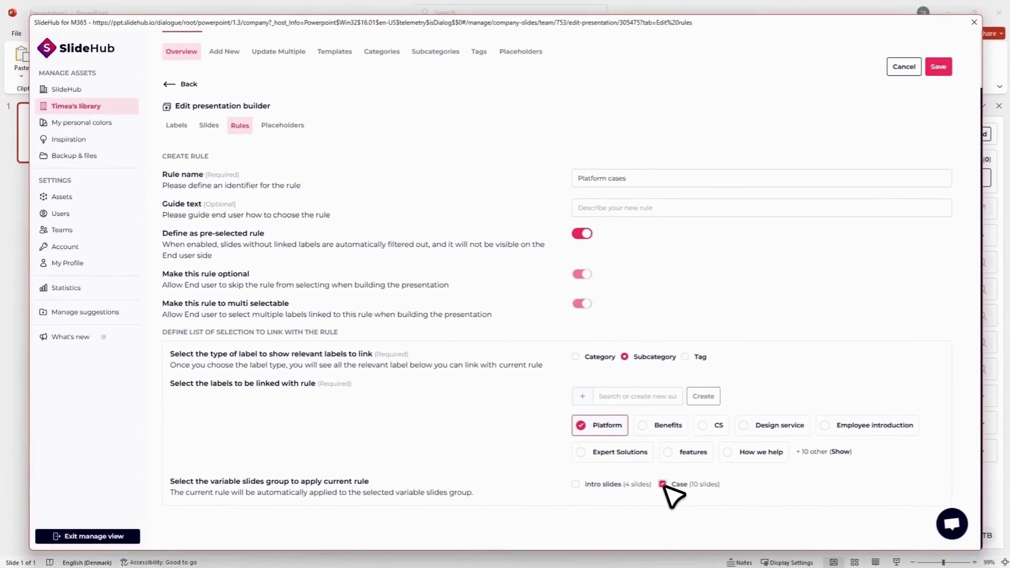
left_click(938, 66)
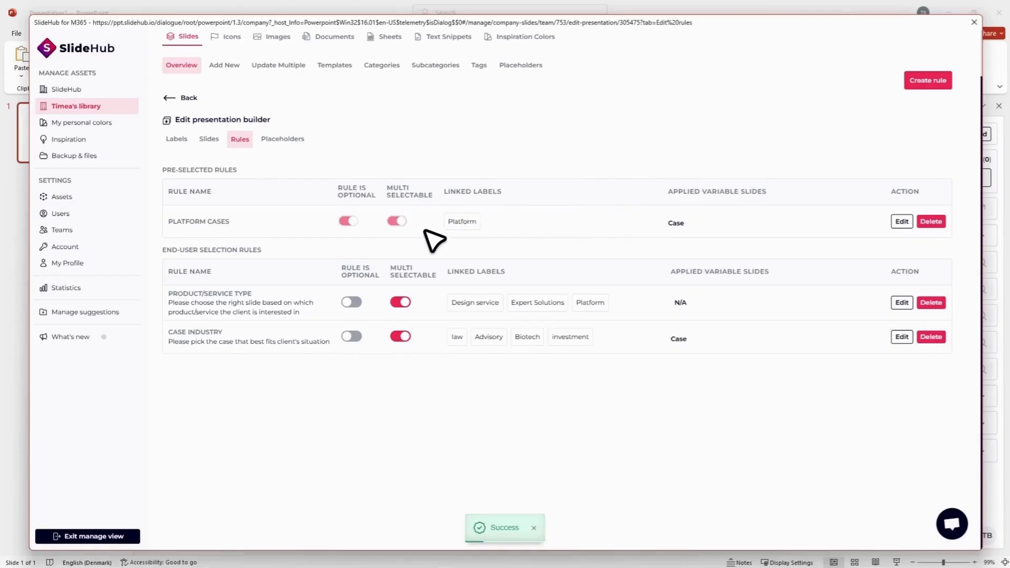
Step: Check the Case variable group among the builder's slides for the number of slides offered under the saved rule
left_click(209, 139)
scroll(457, 189, "down", 3)
scroll(473, 195, "down", 5)
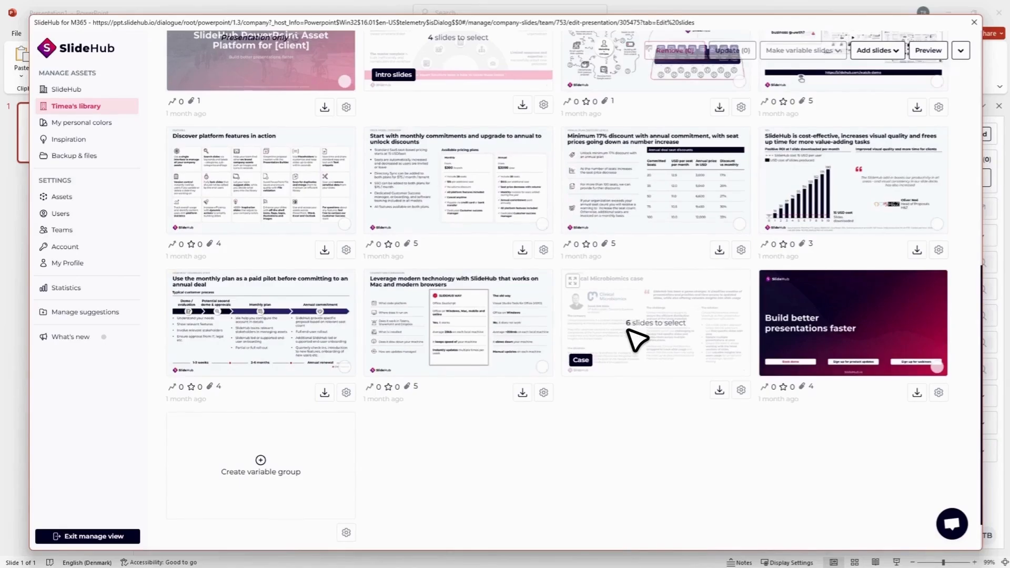
scroll(634, 339, "up", 2)
Step: Leave the manage view, restart the Short follow-up presentation builder with the Advisory case industry, and advance past the intro slides
left_click(111, 535)
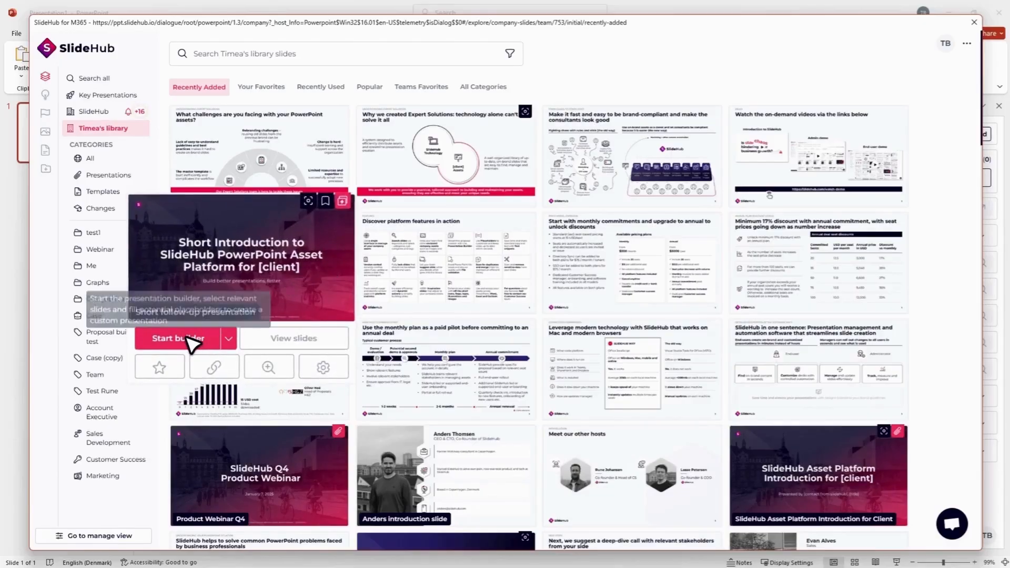
left_click(192, 336)
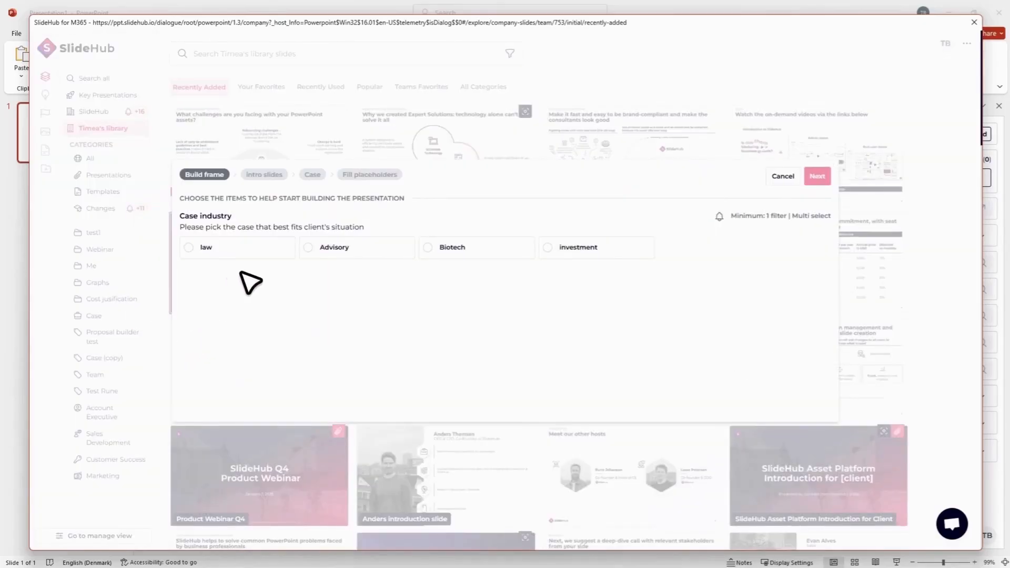
left_click(390, 251)
left_click(815, 177)
left_click(816, 179)
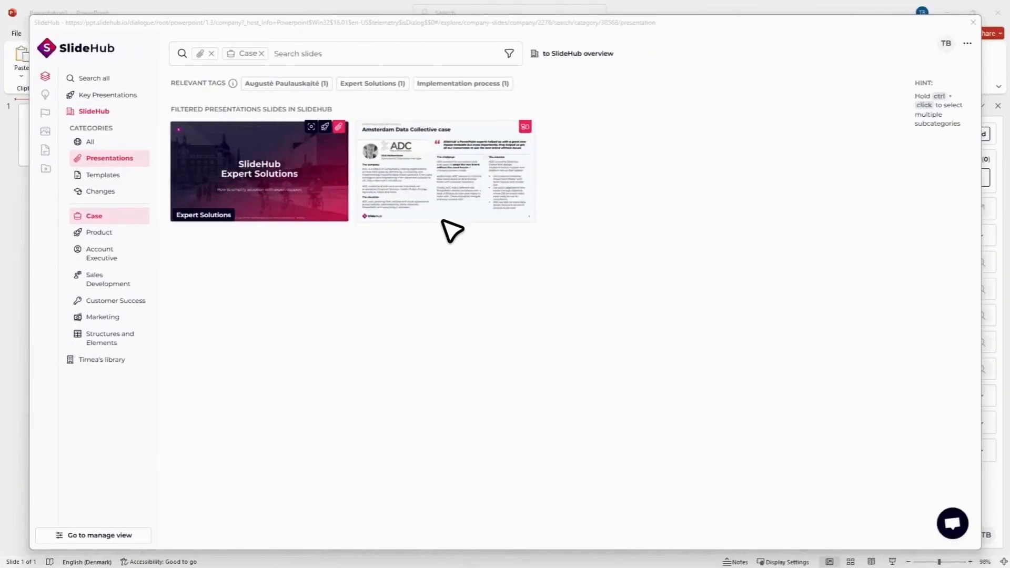
Step: View all slides in the Amsterdam Data Collective case slide set
mouse_move(502, 152)
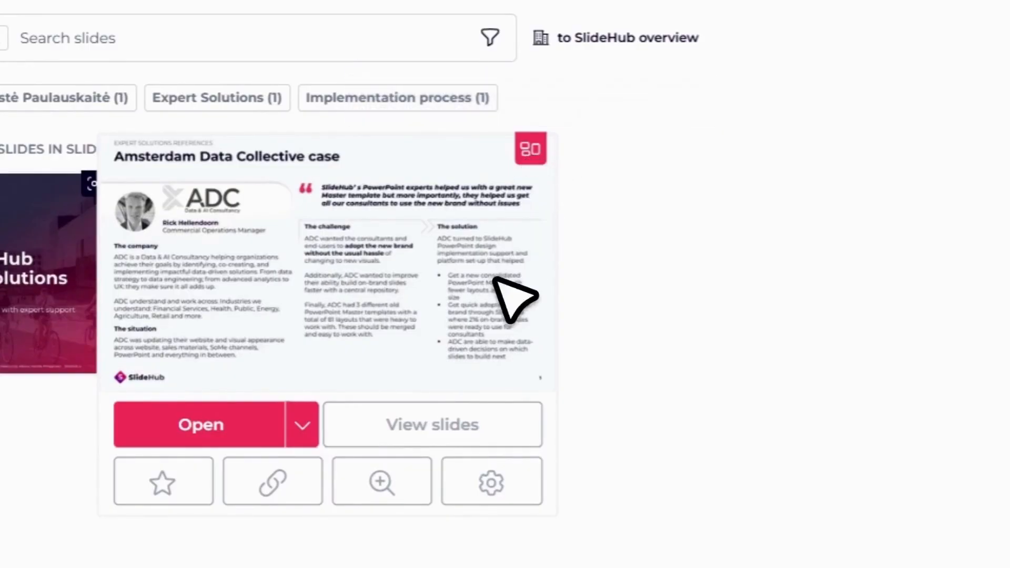
left_click(480, 417)
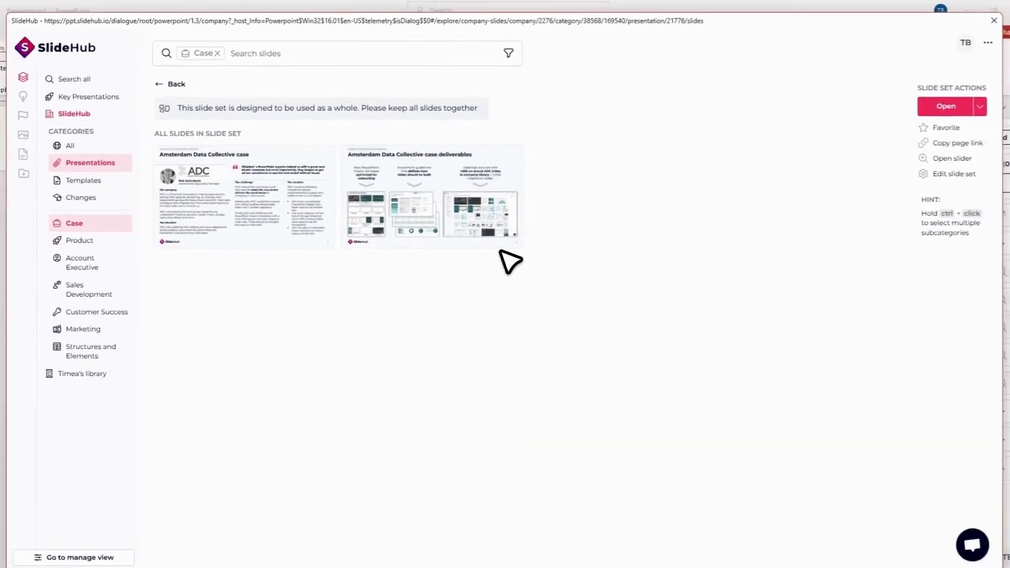
mouse_move(145, 220)
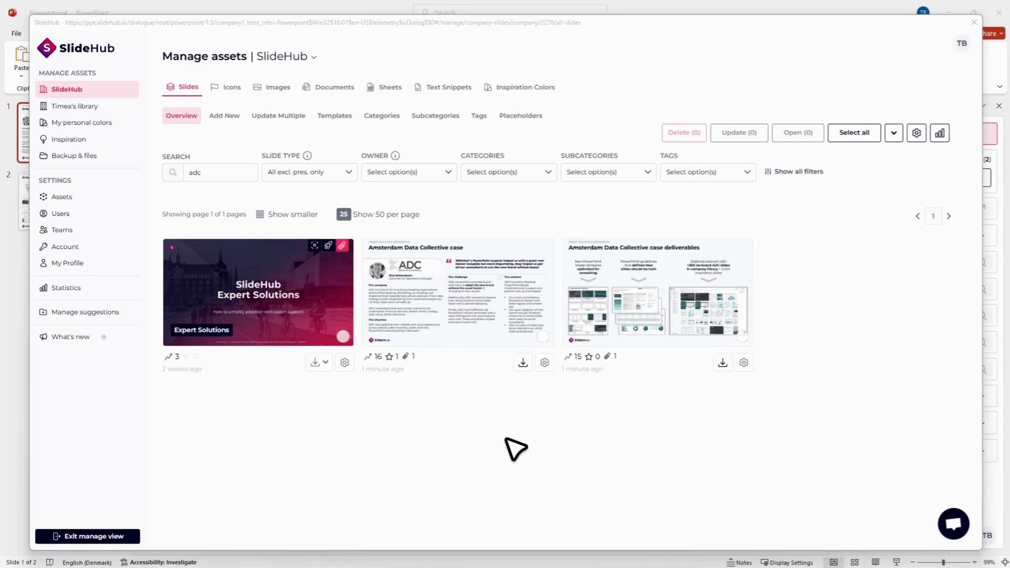
Step: Create a presentation from the Amsterdam Data Collective case and Amsterdam Data Collective case deliverables slides
left_click(468, 329)
left_click(697, 291)
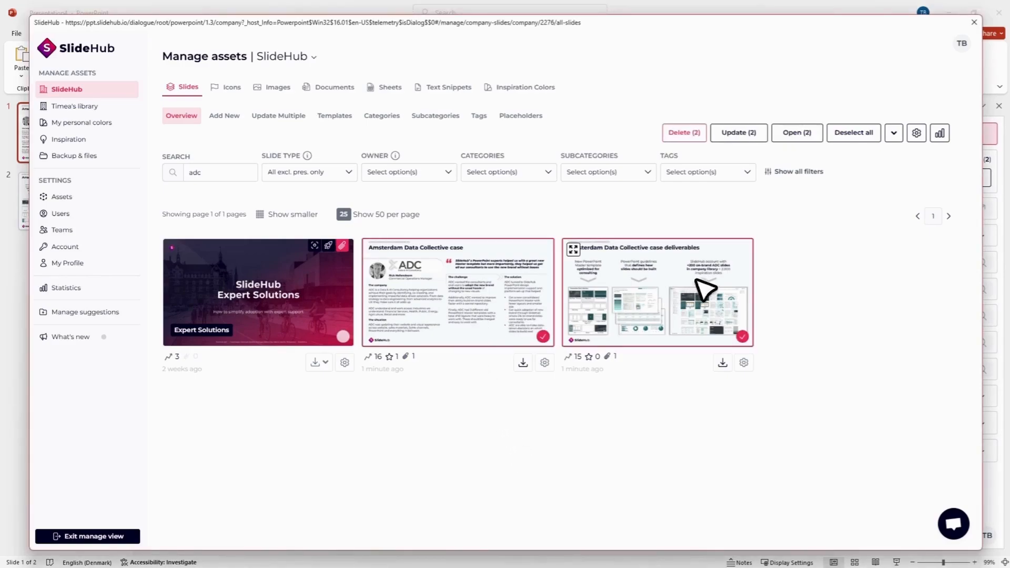
left_click(894, 133)
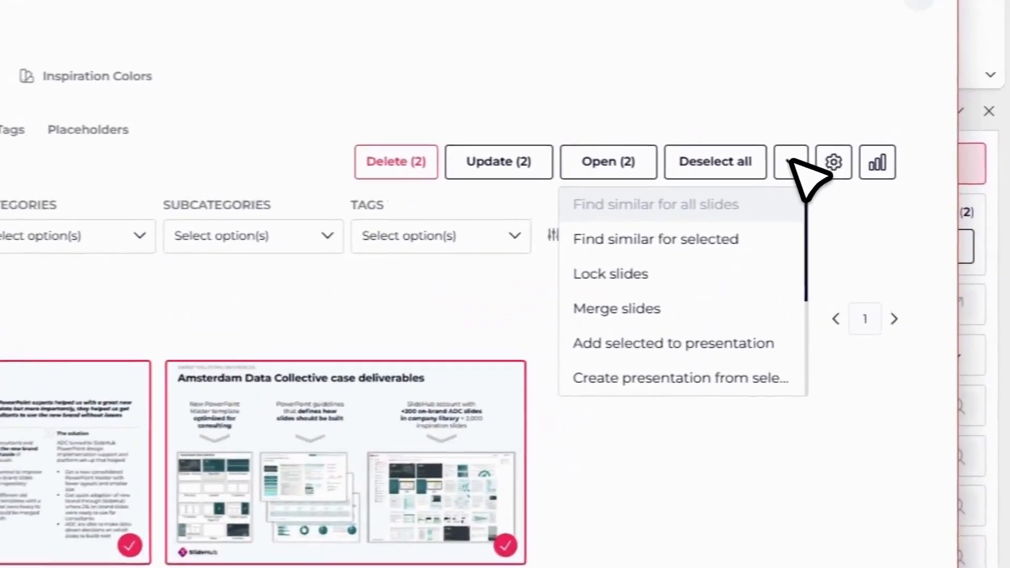
left_click(687, 406)
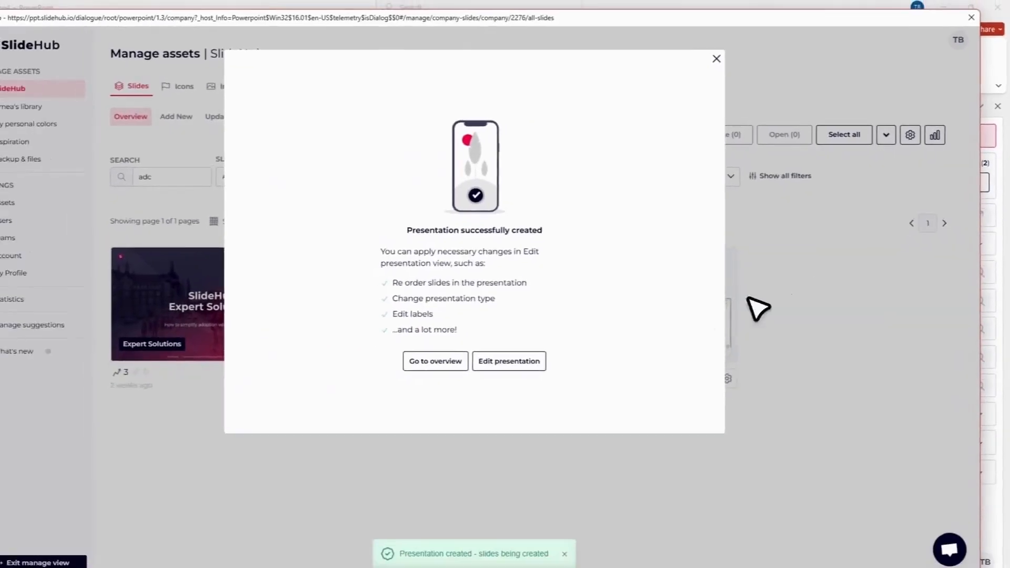
Step: Edit the newly created presentation, set its presentation type to Slide set, and update it
left_click(509, 360)
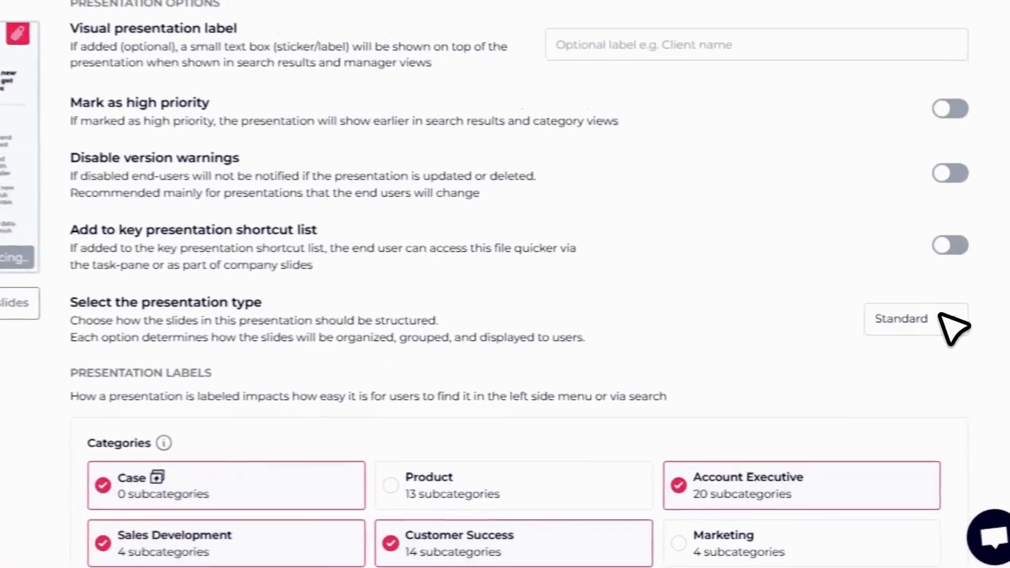
left_click(940, 317)
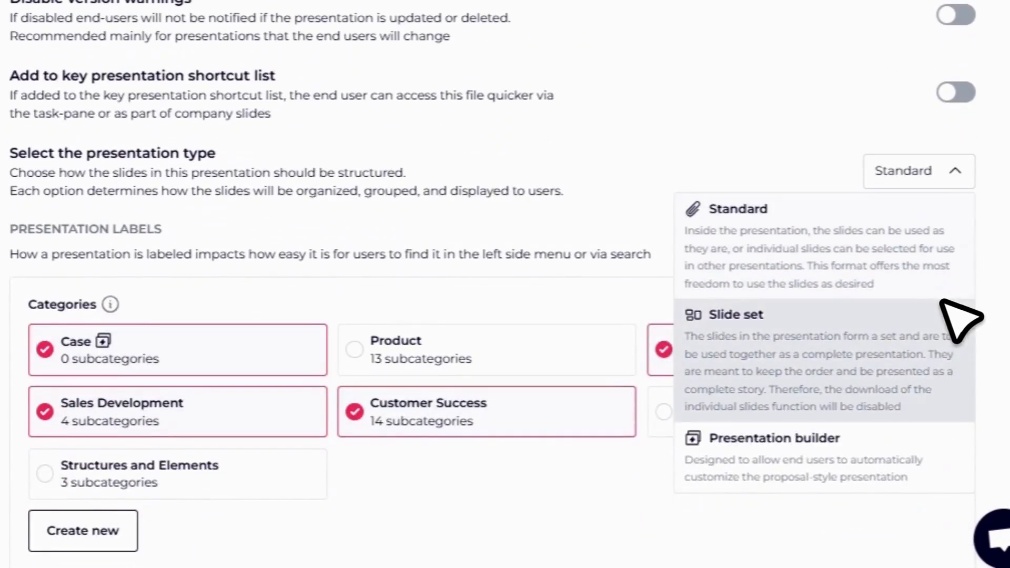
left_click(942, 409)
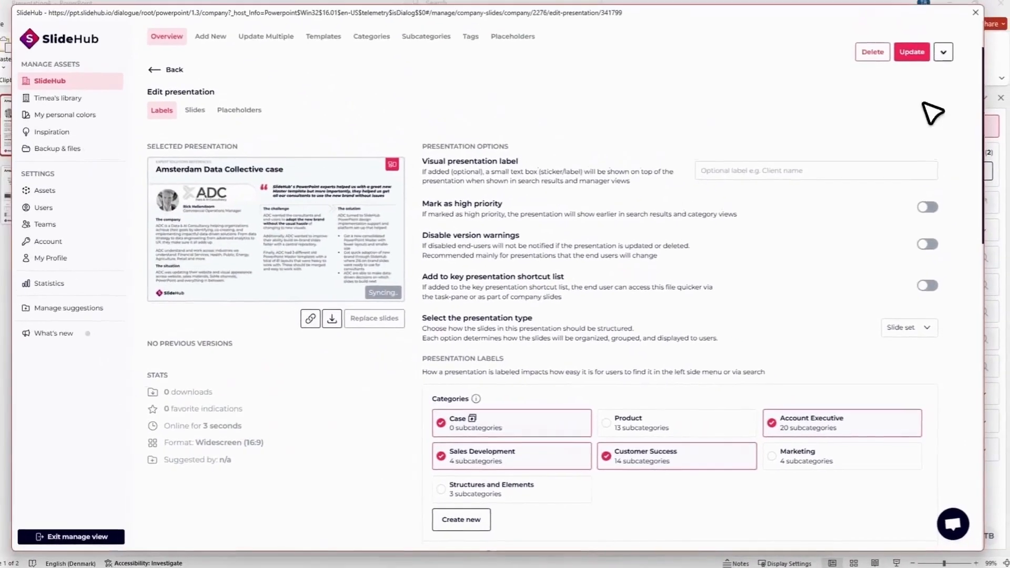
left_click(916, 79)
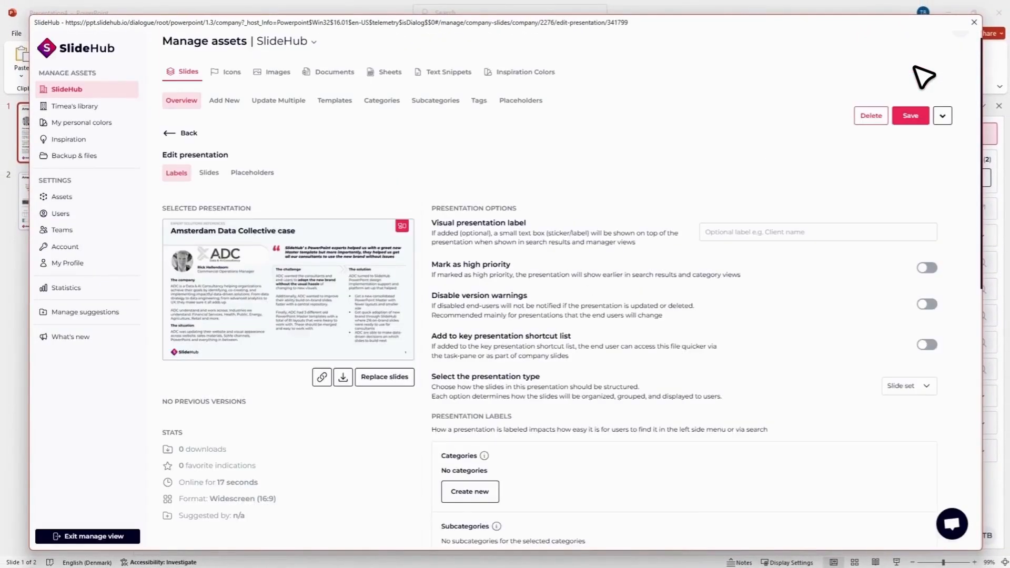
Step: Make both slides inside the Amsterdam Data Collective slide set standalone
left_click(215, 179)
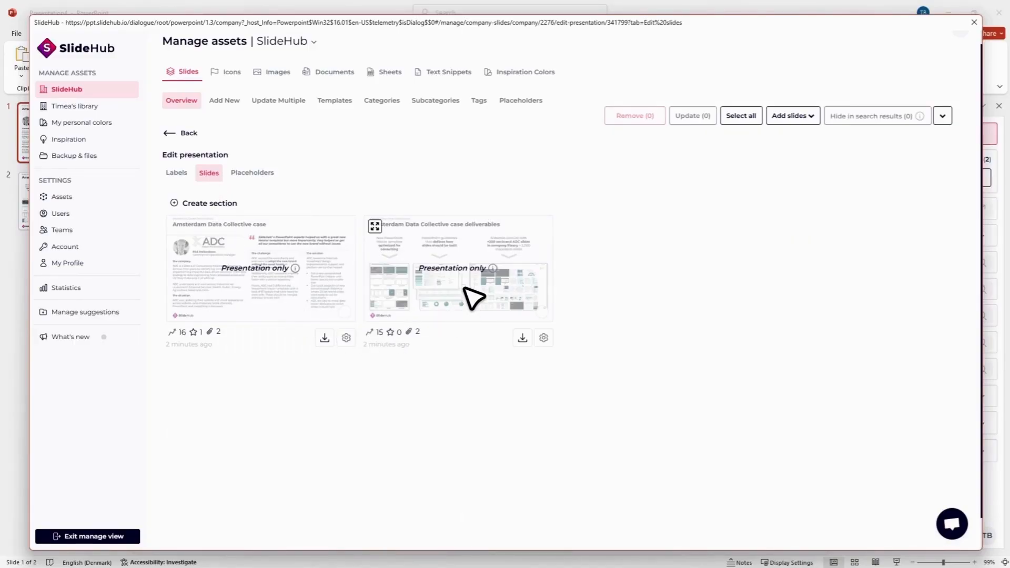
left_click(315, 286)
left_click(501, 279)
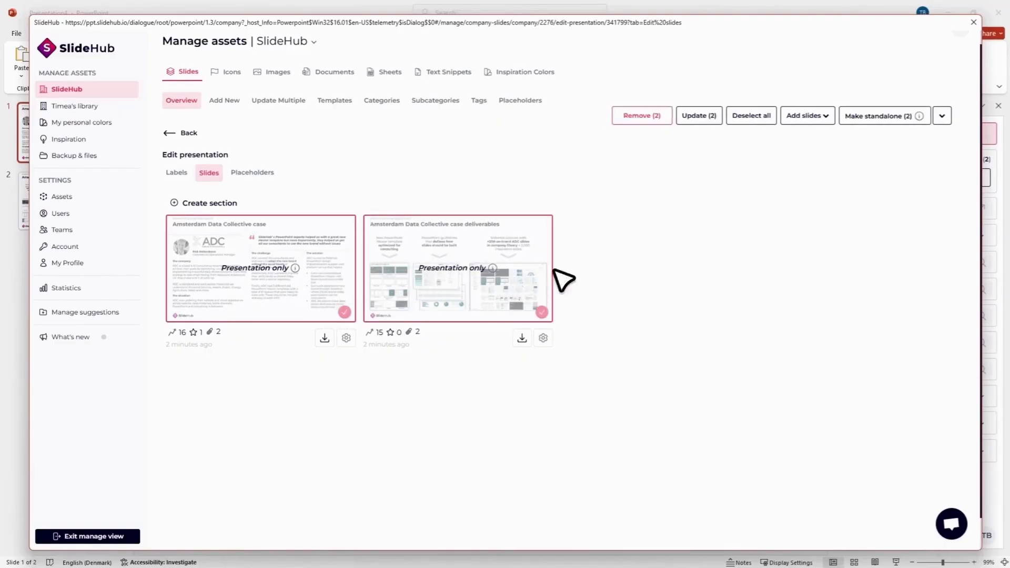
left_click(888, 120)
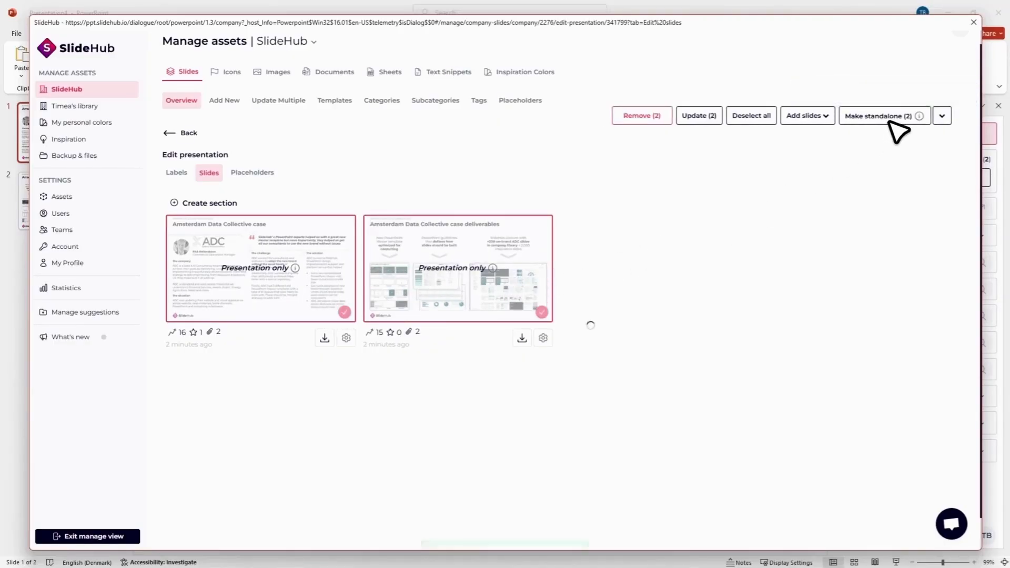
left_click(528, 279)
left_click(348, 280)
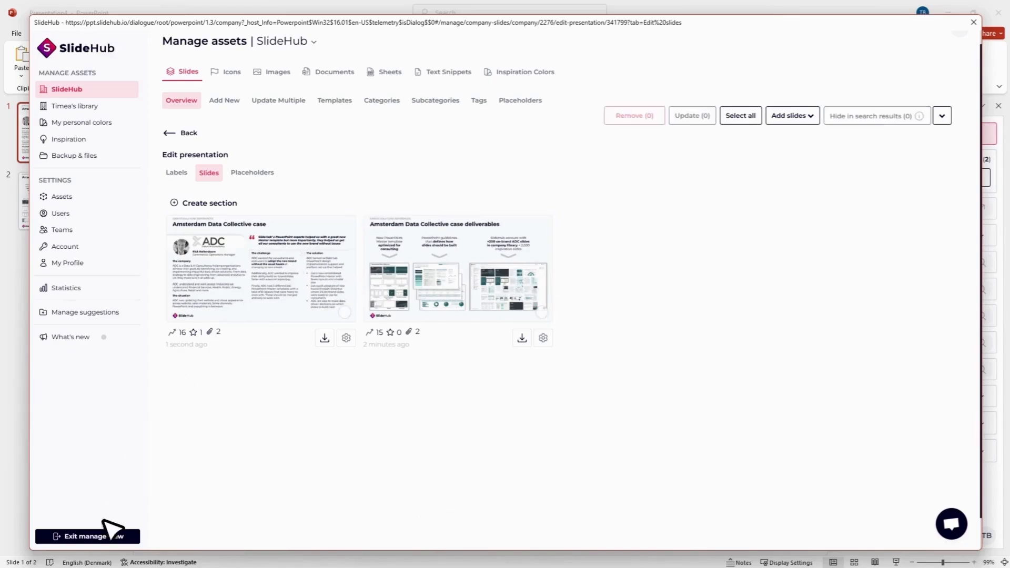
Step: Leave the manage view, find the Amsterdam Data Collective case slide set among the presentations, view its slides, and open the whole set
left_click(95, 536)
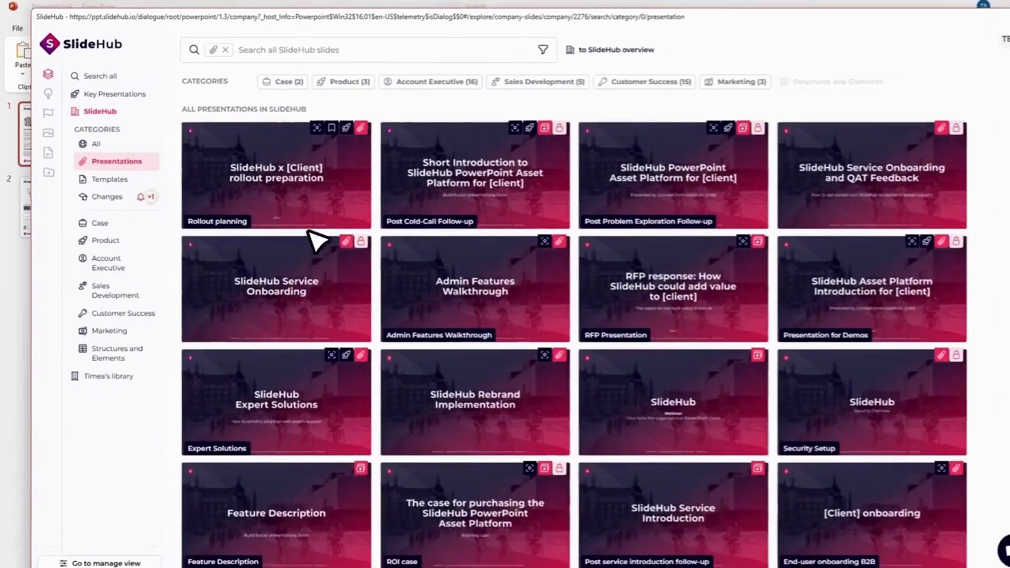
scroll(313, 247, "down", 5)
mouse_move(516, 304)
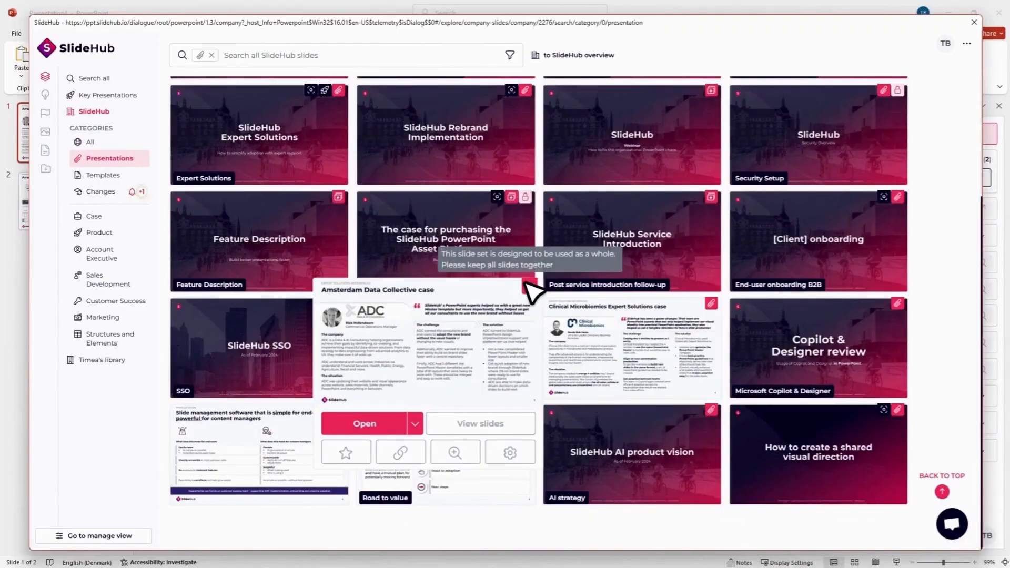
left_click(452, 423)
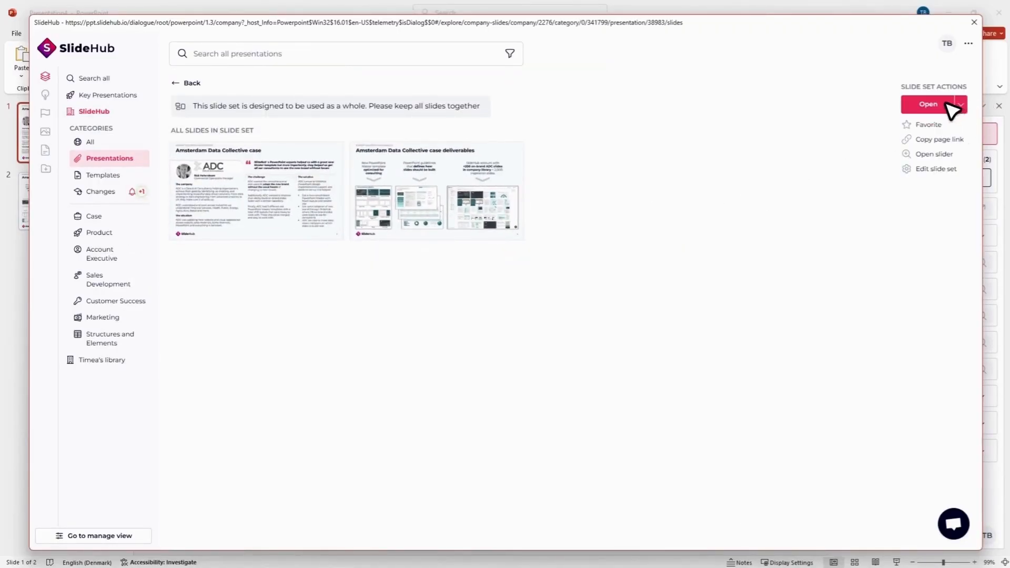
left_click(945, 104)
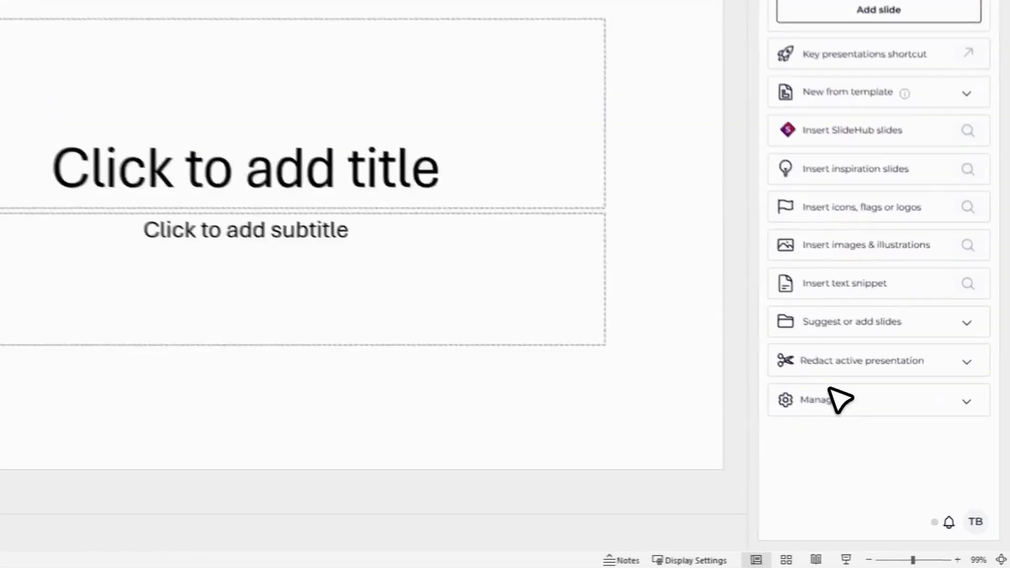
Step: Enter Manage assets and open the "Watch the on-demand videos via the links below" slide for editing
left_click(886, 448)
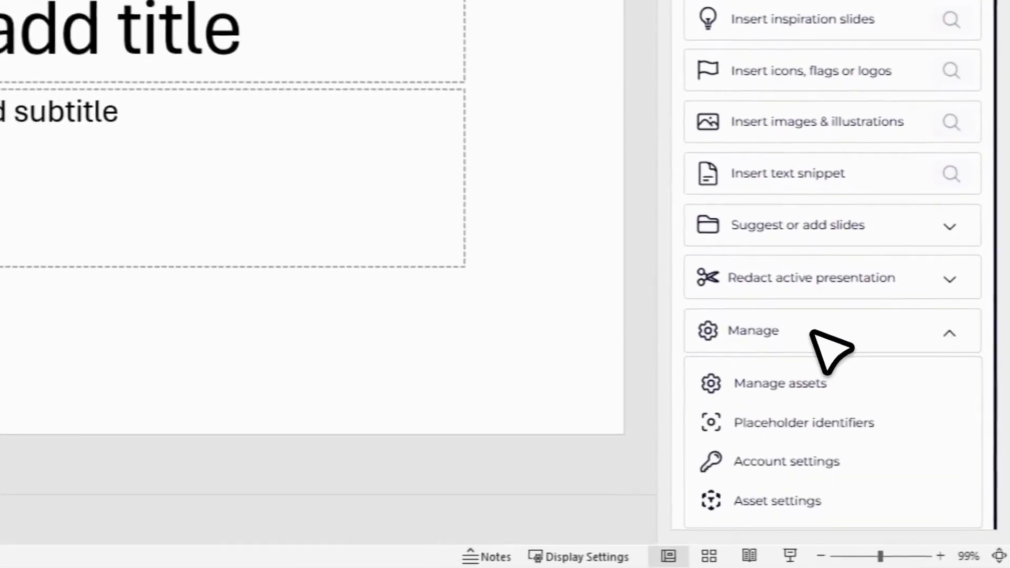
left_click(802, 363)
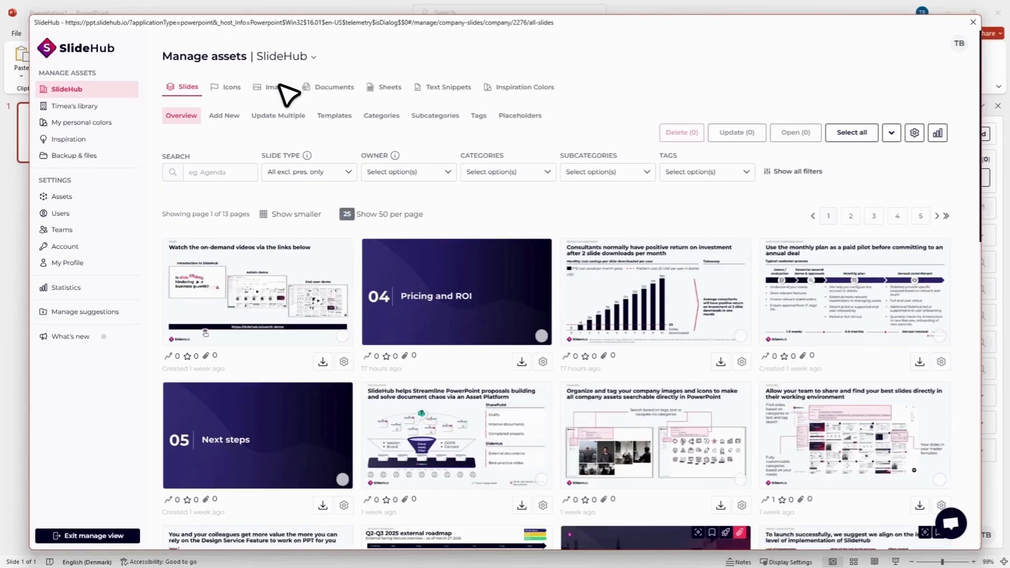
scroll(293, 153, "down", 1)
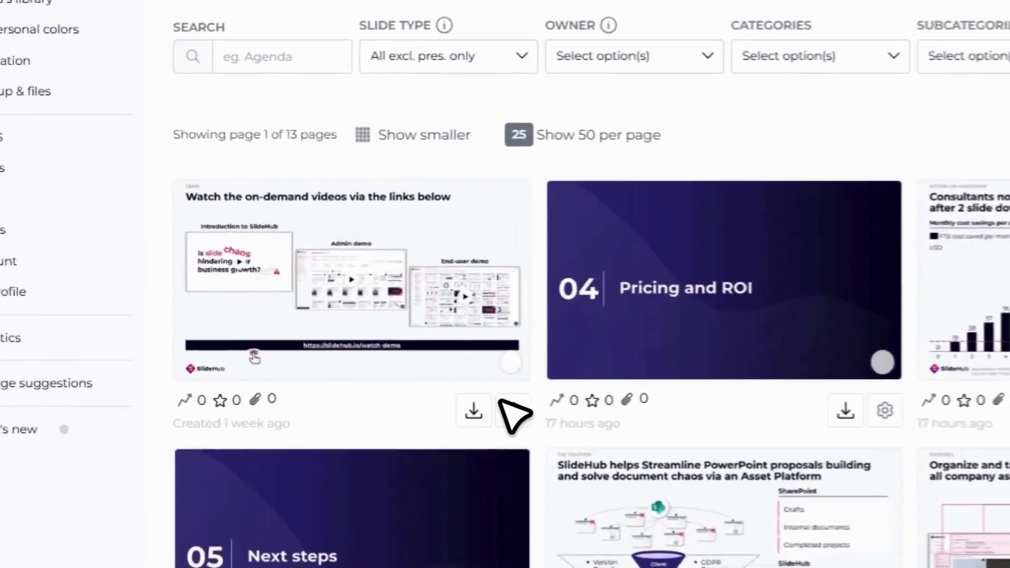
left_click(502, 405)
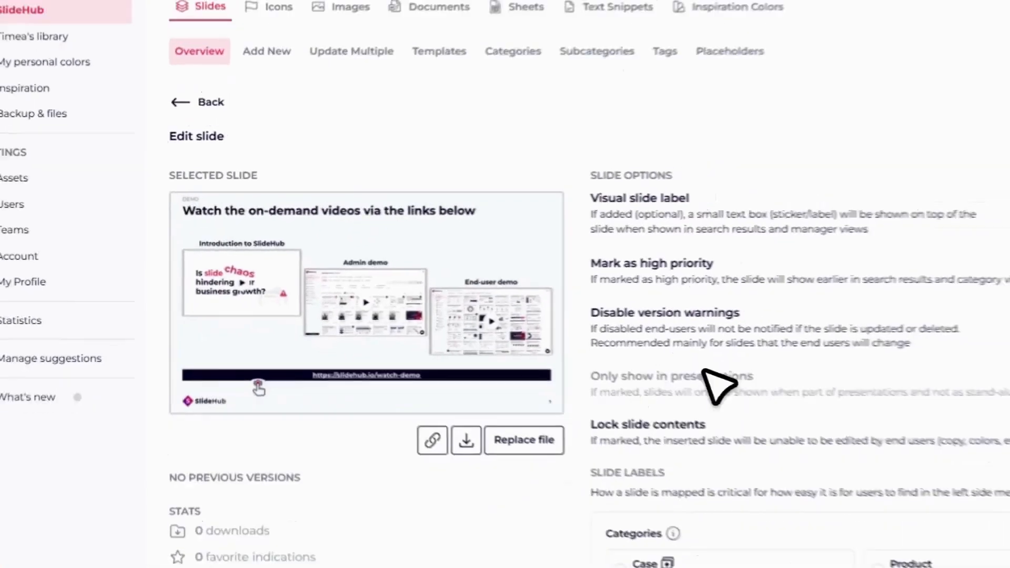
Step: Add the signed-in account holder as owner of the on-demand videos slide and check the ownership label
scroll(737, 329, "down", 10)
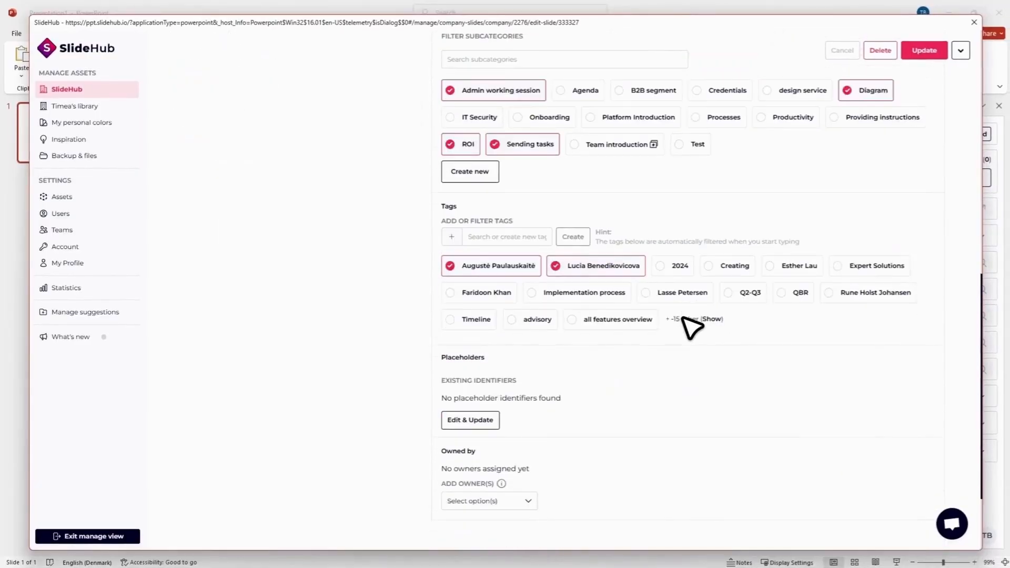
scroll(683, 331, "down", 2)
left_click(505, 395)
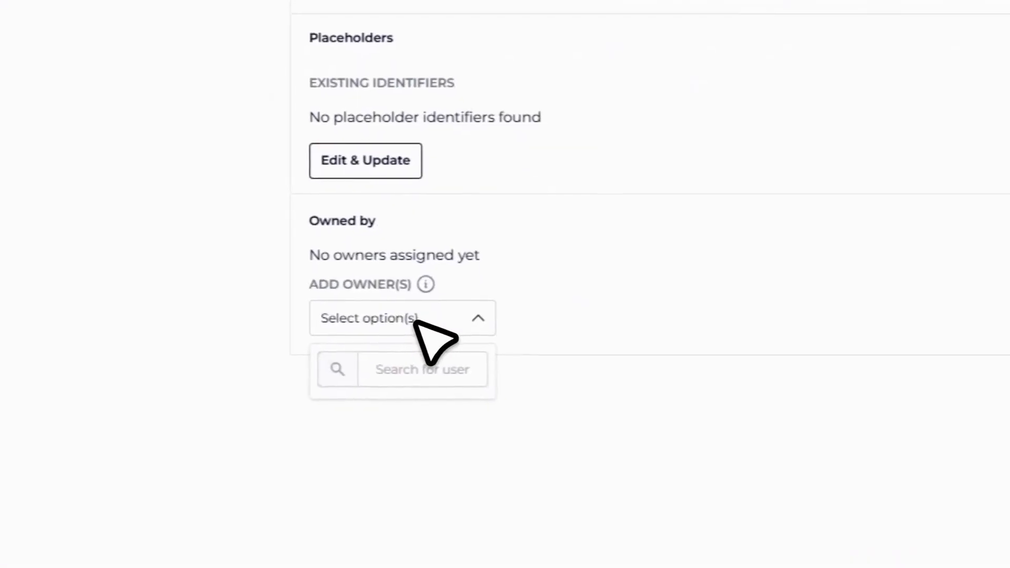
type("time")
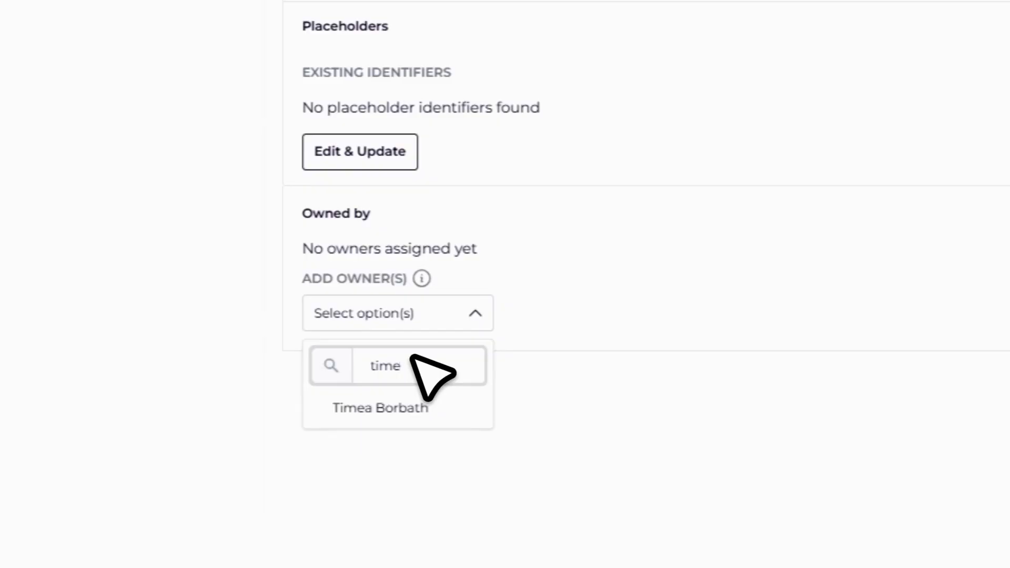
left_click(403, 408)
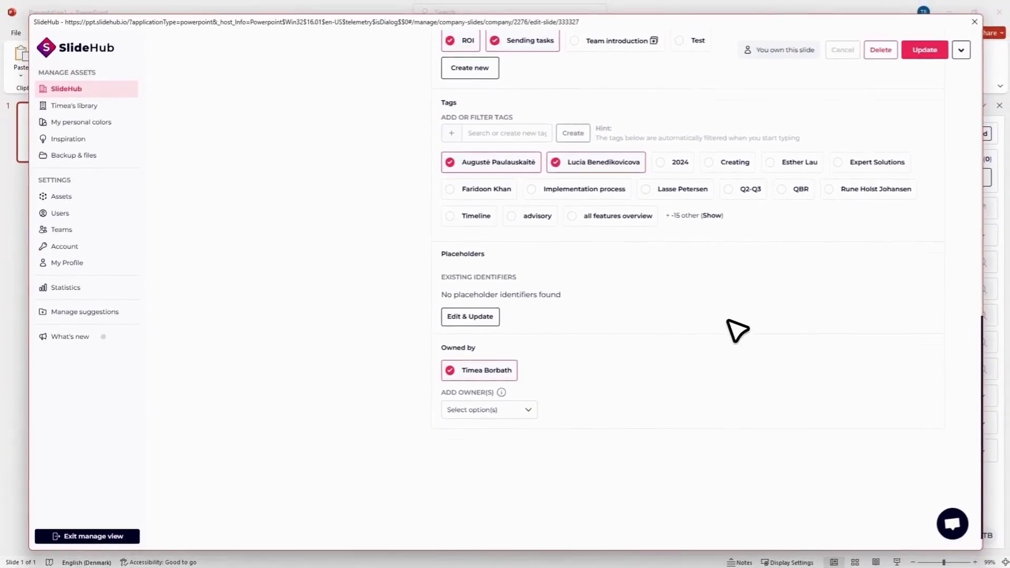
scroll(737, 330, "up", 10)
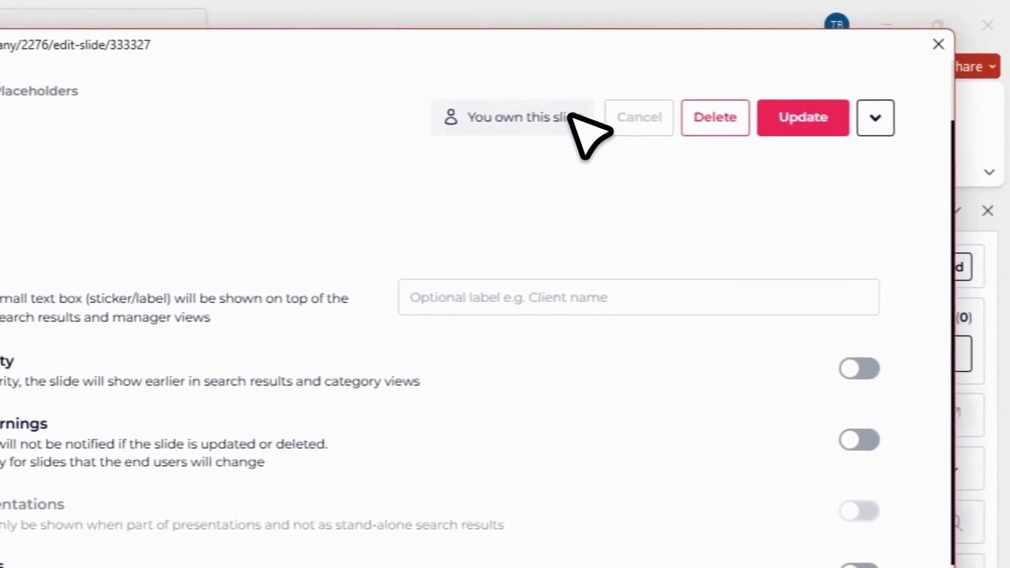
Step: Replace the slide's owner with another user, check the ownership label, and return to the slide overview without updating
scroll(464, 142, "down", 10)
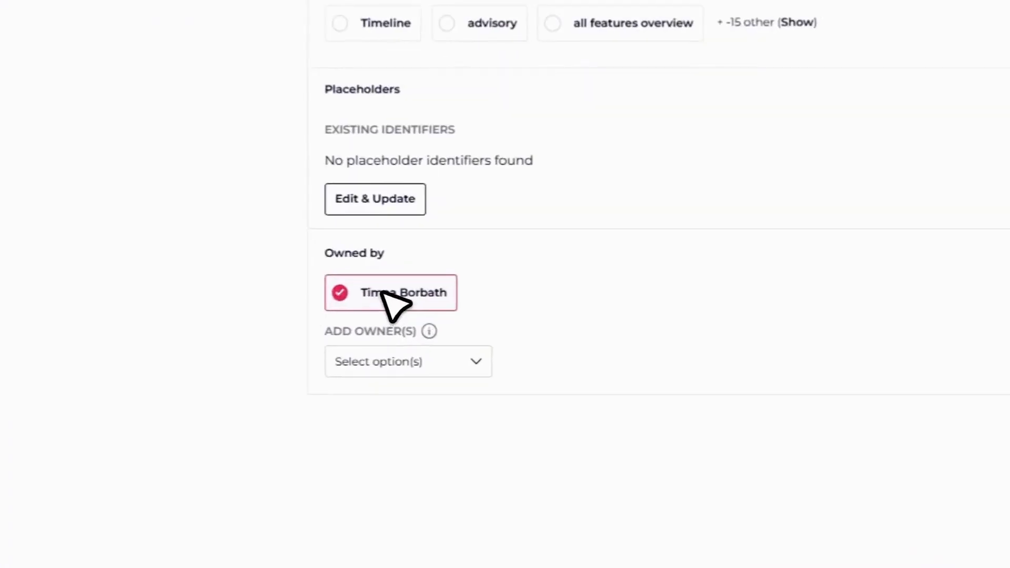
left_click(383, 293)
left_click(436, 363)
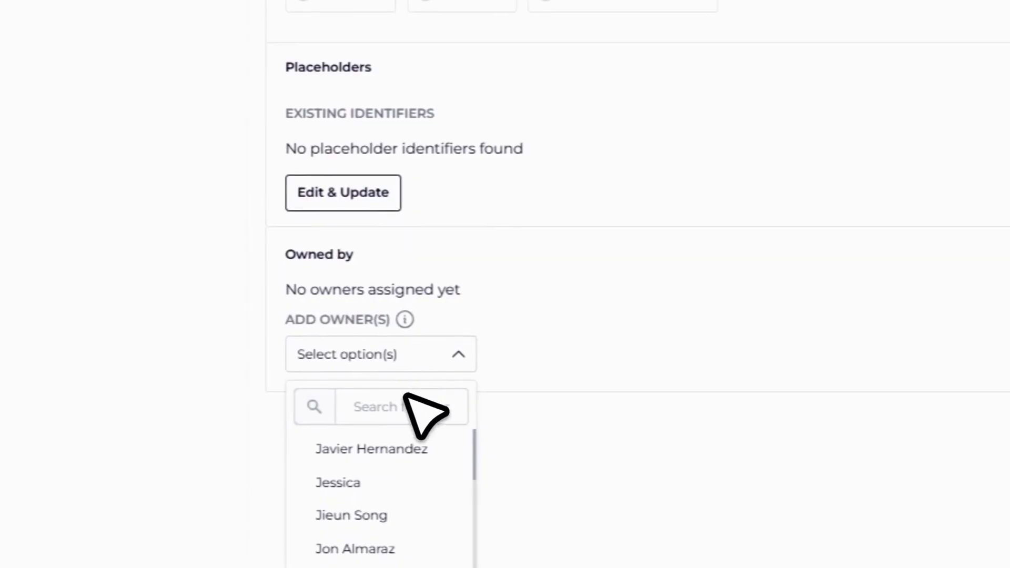
left_click(397, 434)
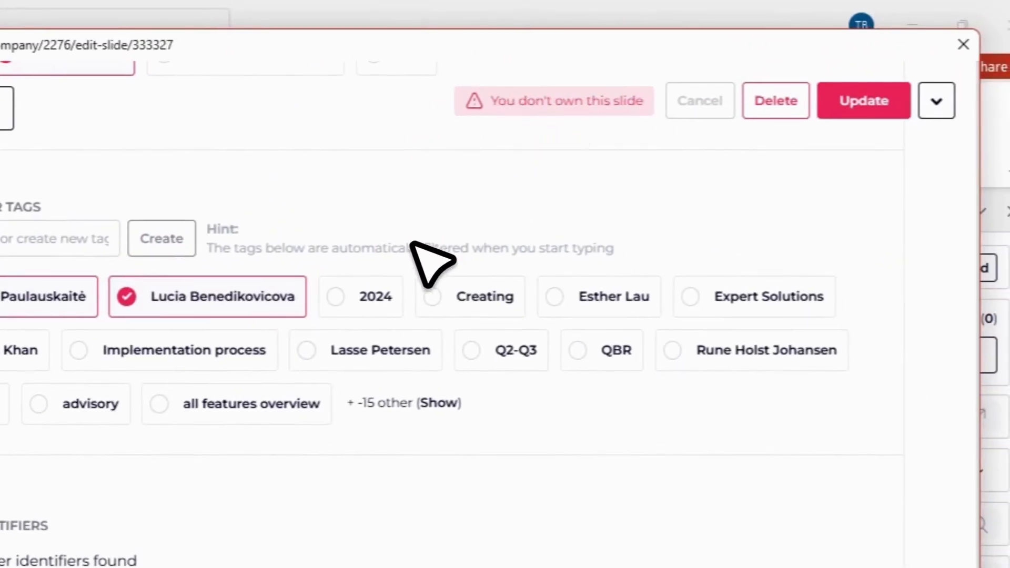
scroll(345, 477, "up", 13)
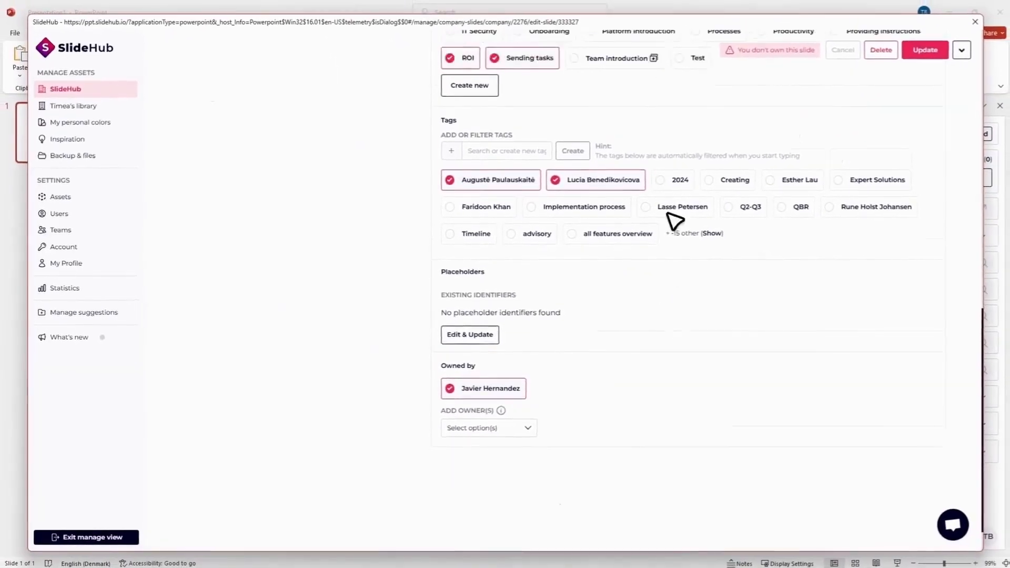
left_click(171, 145)
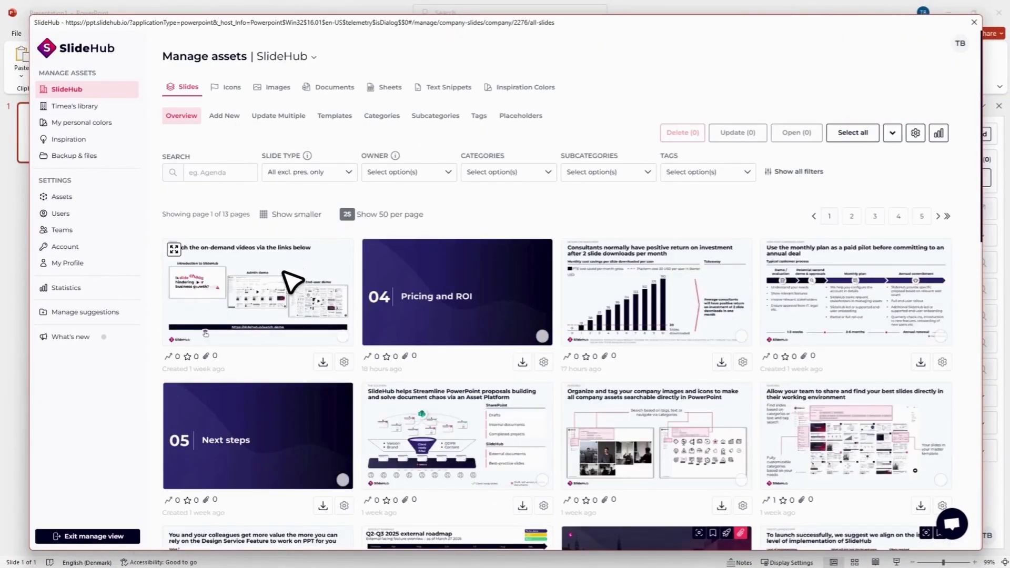
Step: Bulk edit the on-demand videos, return on investment, and monthly plan slides, confirm the signed-in account holder as owner, and update all
left_click(342, 308)
left_click(664, 321)
left_click(886, 269)
left_click(732, 134)
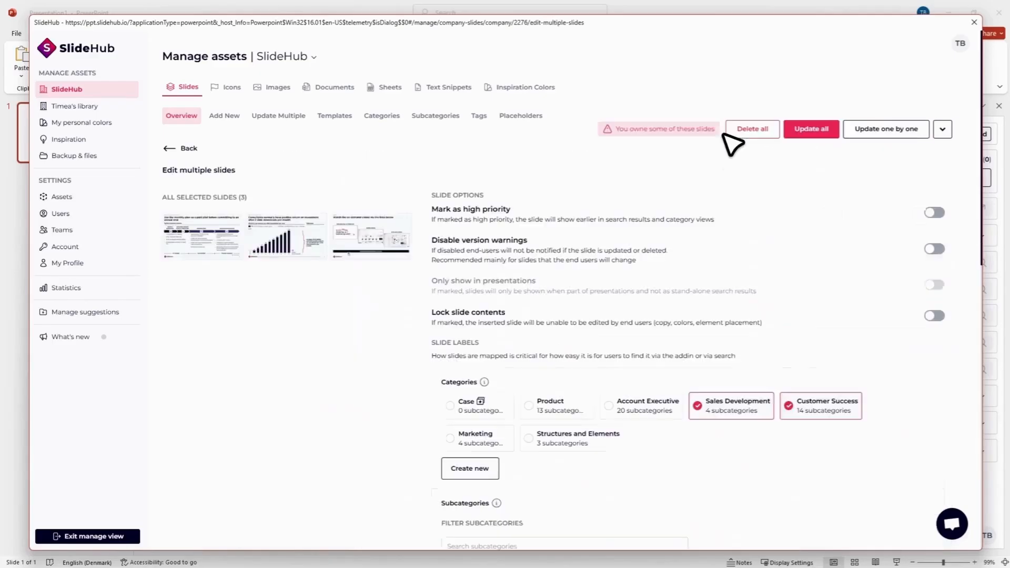
scroll(716, 237, "down", 5)
scroll(714, 240, "down", 6)
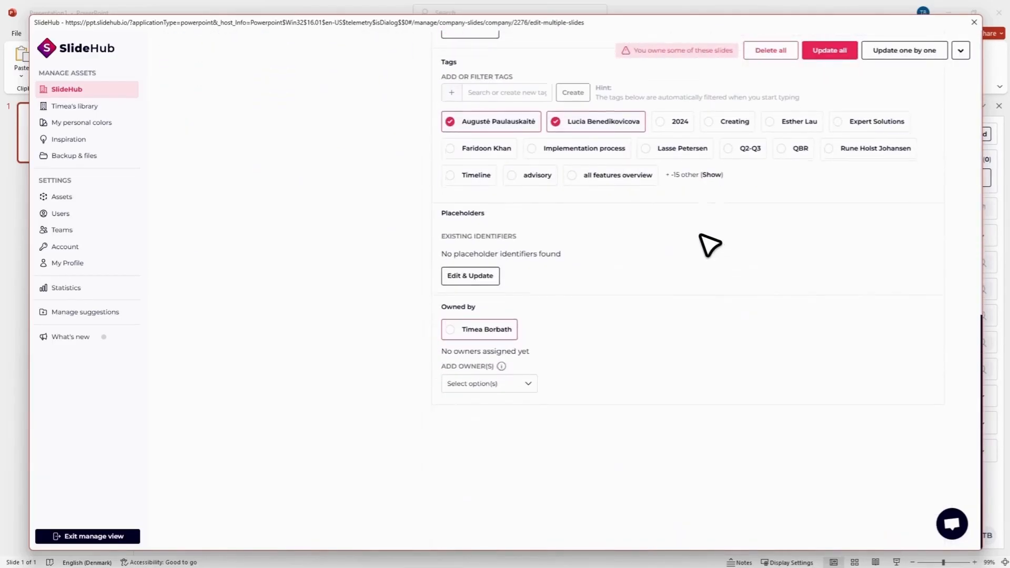
left_click(494, 329)
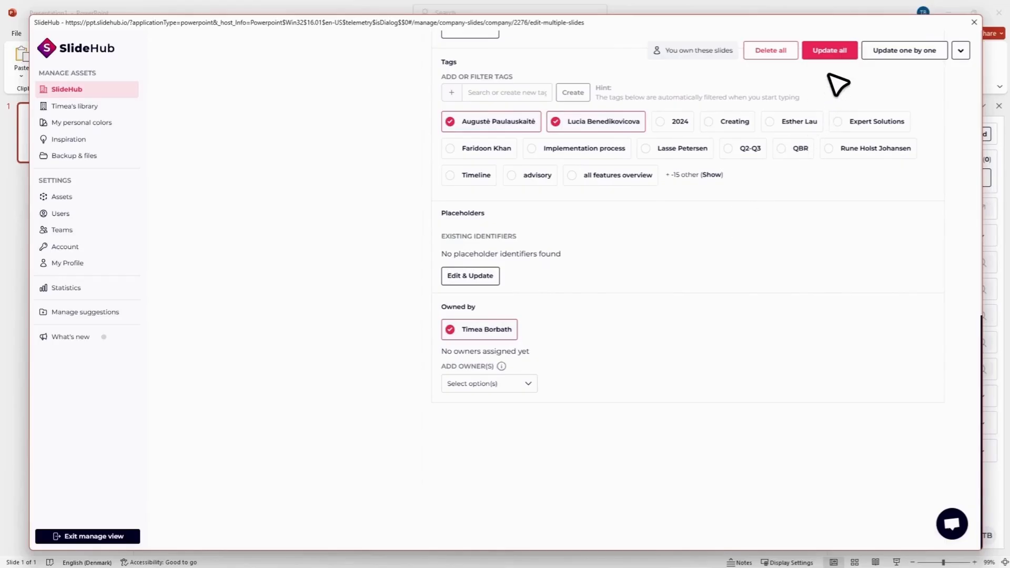
left_click(829, 54)
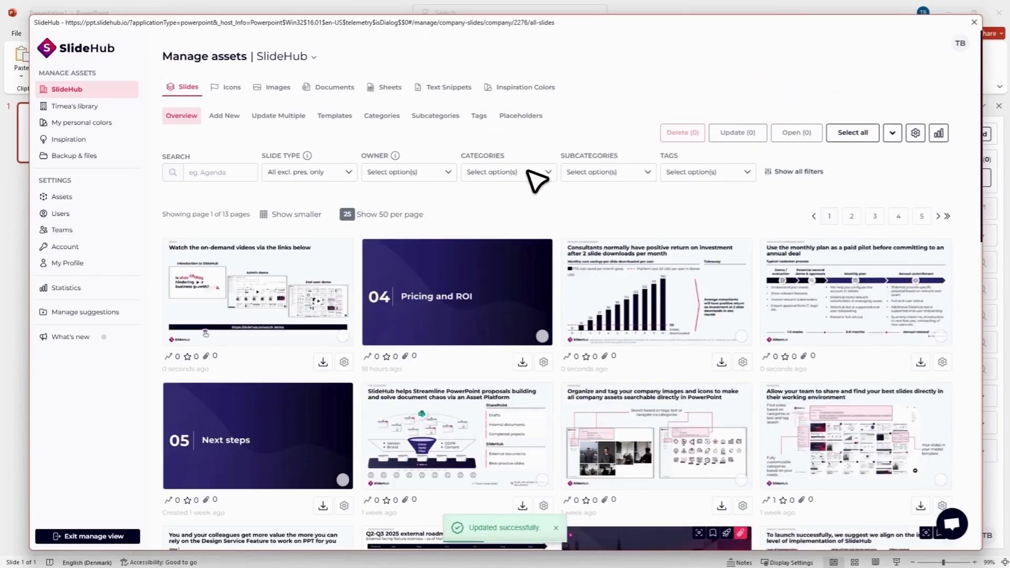
Step: Filter the slides by the Marketing category and open all of them for bulk editing
left_click(526, 172)
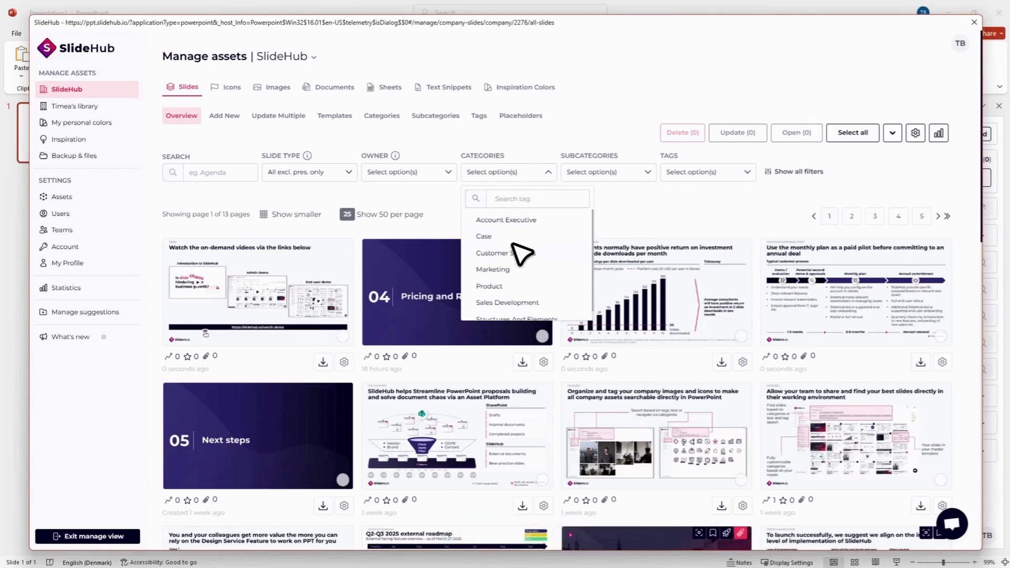
left_click(508, 265)
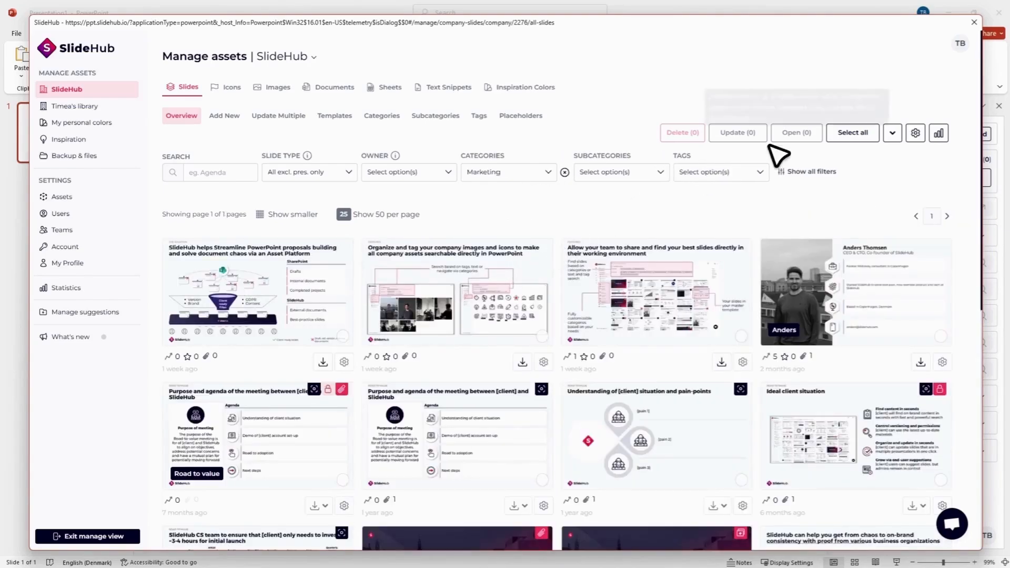
left_click(842, 136)
left_click(723, 135)
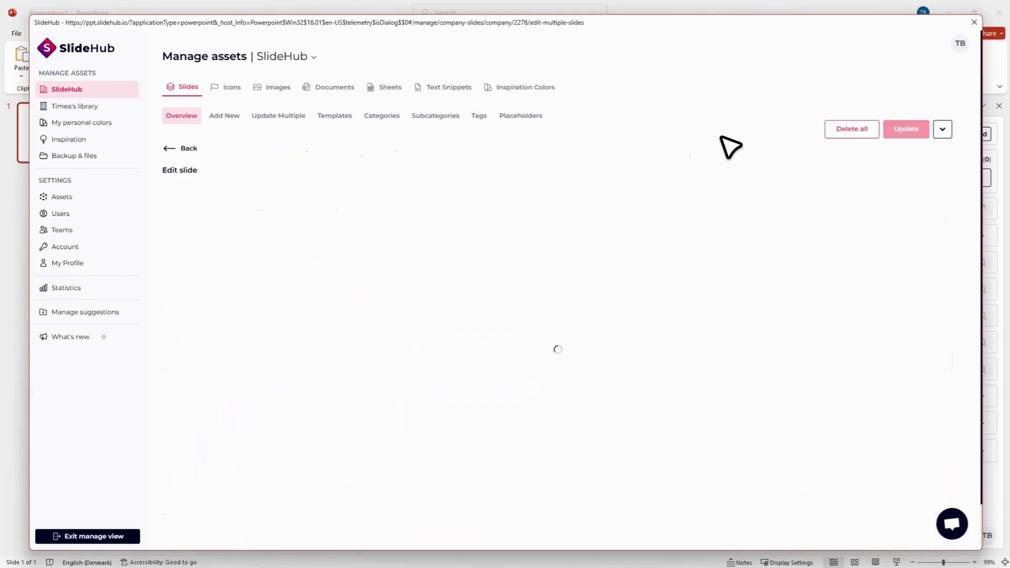
Step: Add the signed-in account holder as owner of all the Marketing slides and update them together
scroll(728, 146, "down", 15)
left_click(498, 387)
left_click(509, 404)
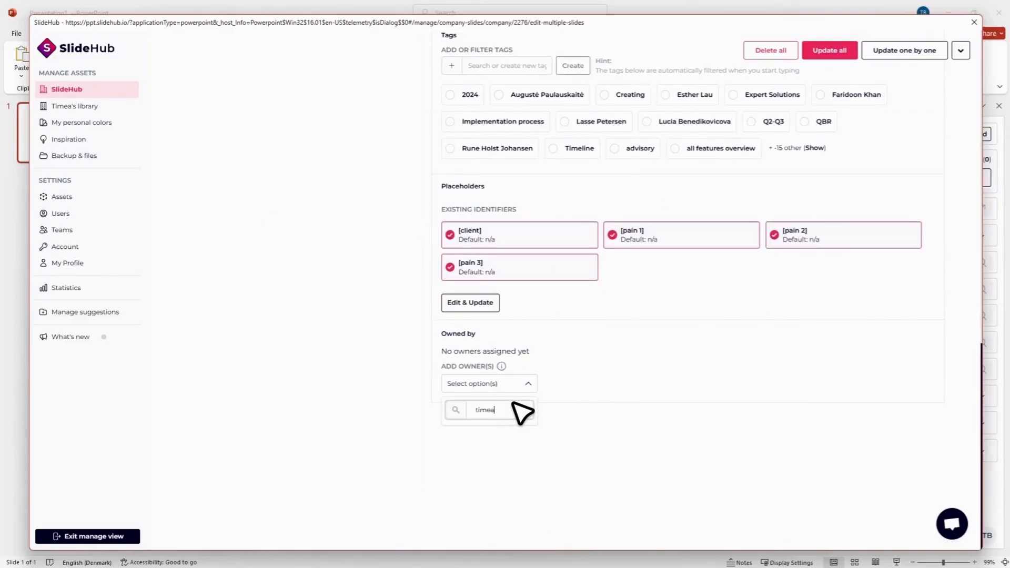
left_click(500, 432)
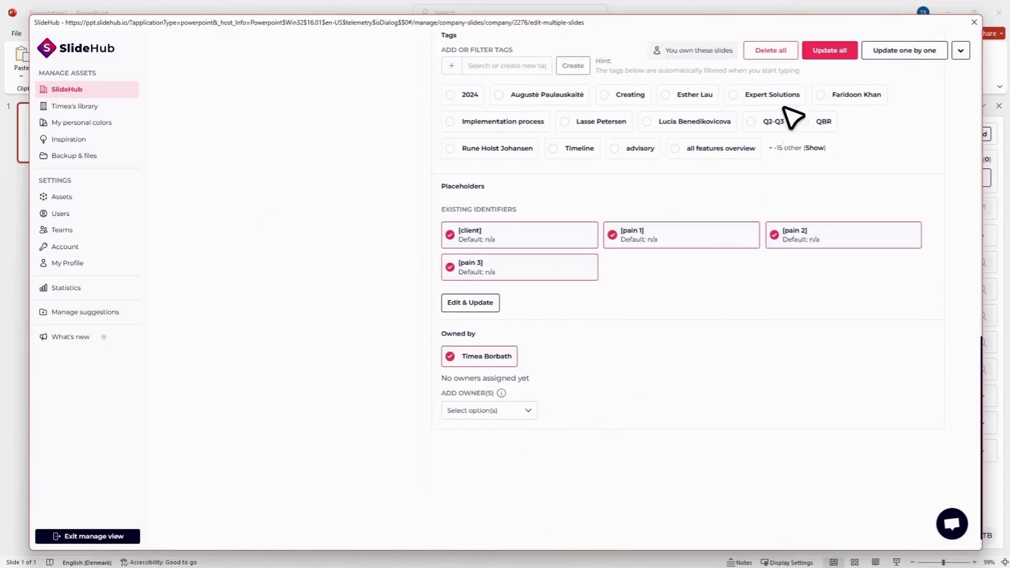
left_click(827, 54)
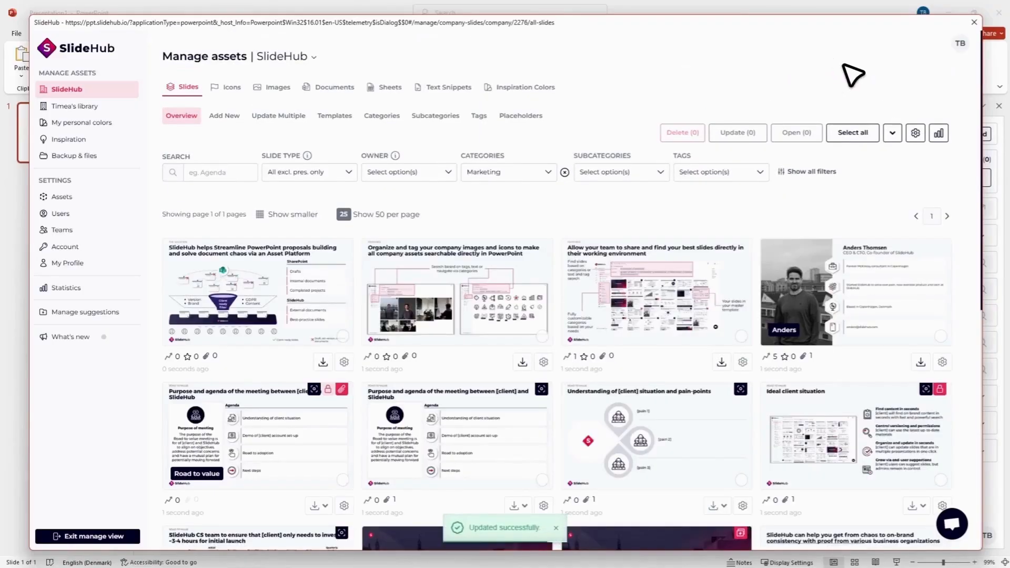
Step: Check ownership of the "Allow your team to share and find your best slides" slide, leave the manage view, and show changed assets owned by you
left_click(743, 362)
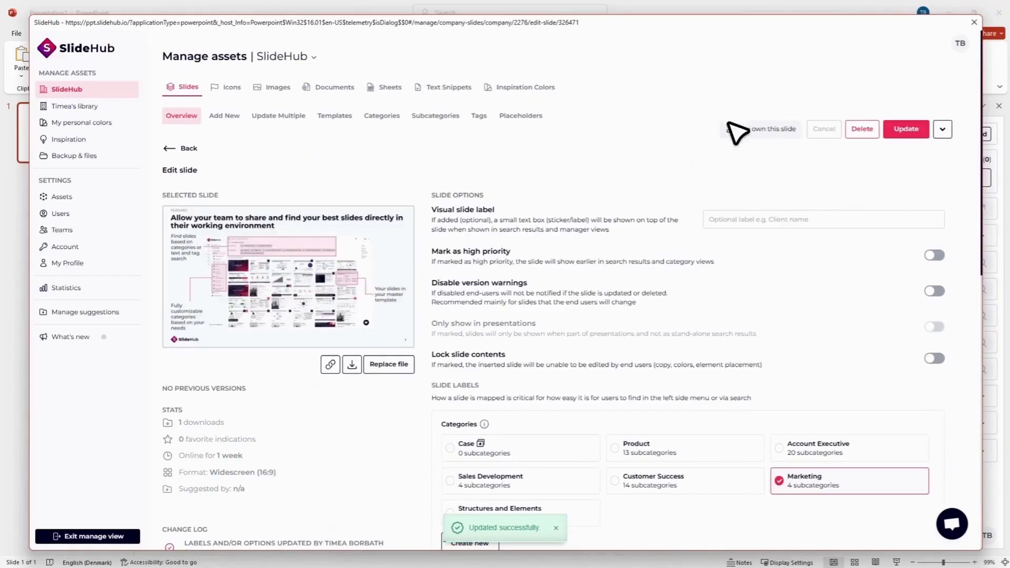
left_click(126, 536)
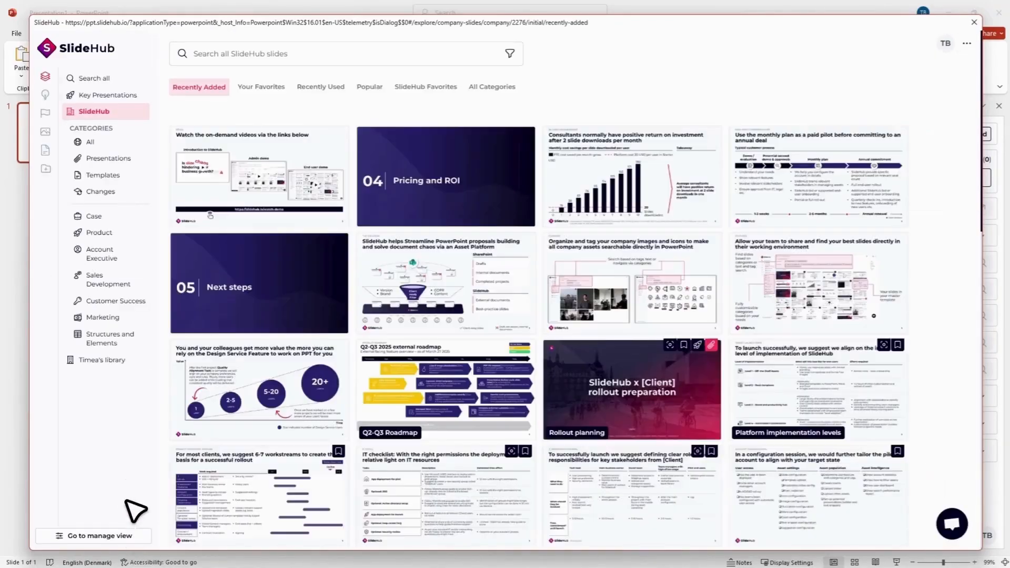
left_click(101, 192)
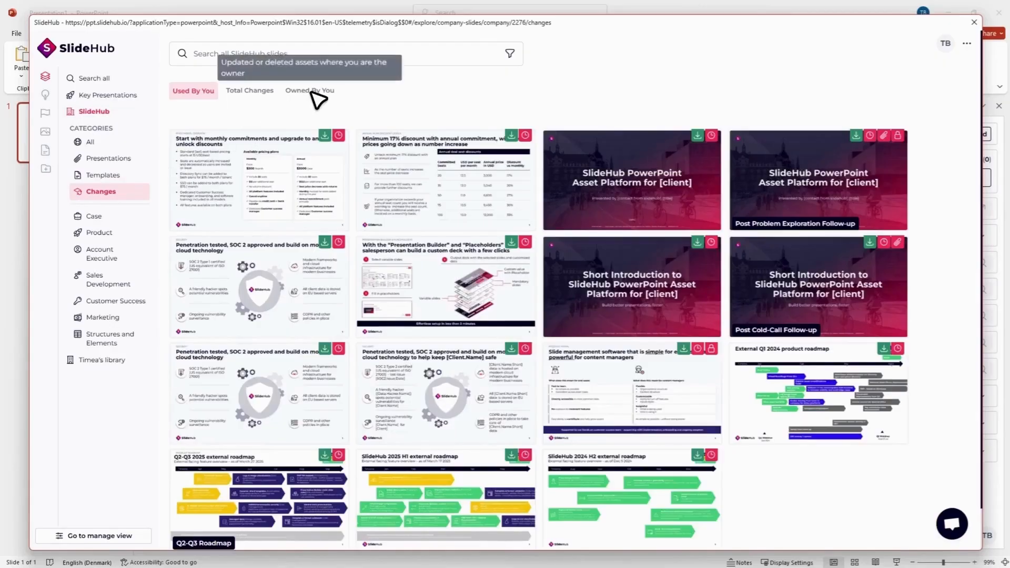
left_click(313, 90)
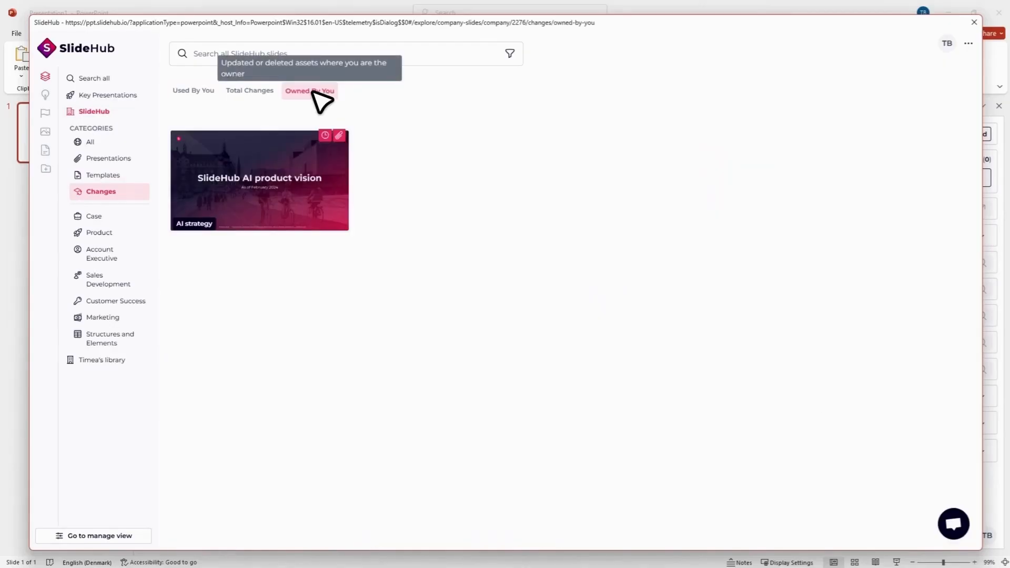